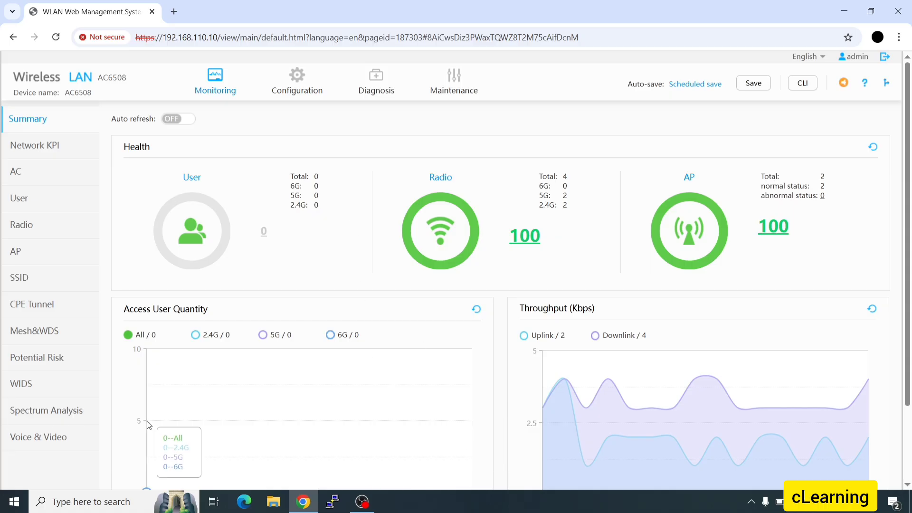
- From the Wireless Service SSID list, start a new SSID named Testing_SSID_WiFi on service VLAN 230
mouse_move(295, 90)
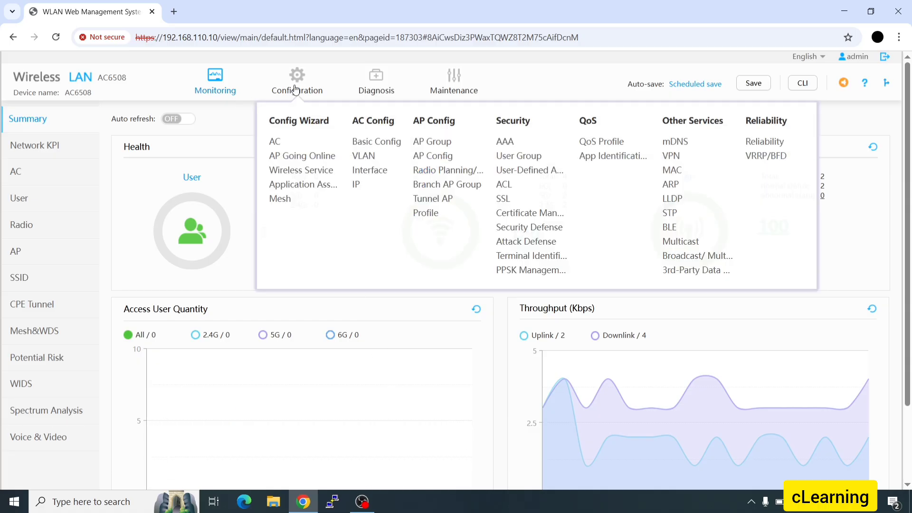
click(308, 157)
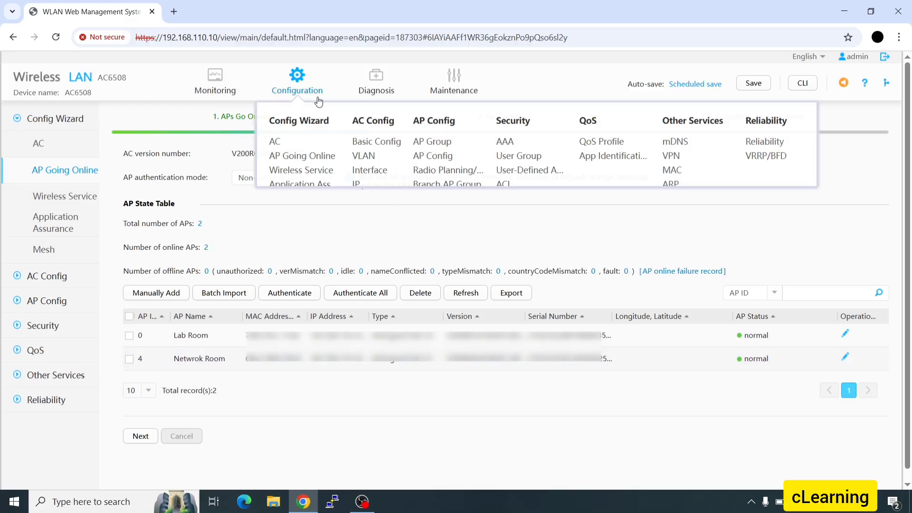
mouse_move(297, 90)
click(293, 178)
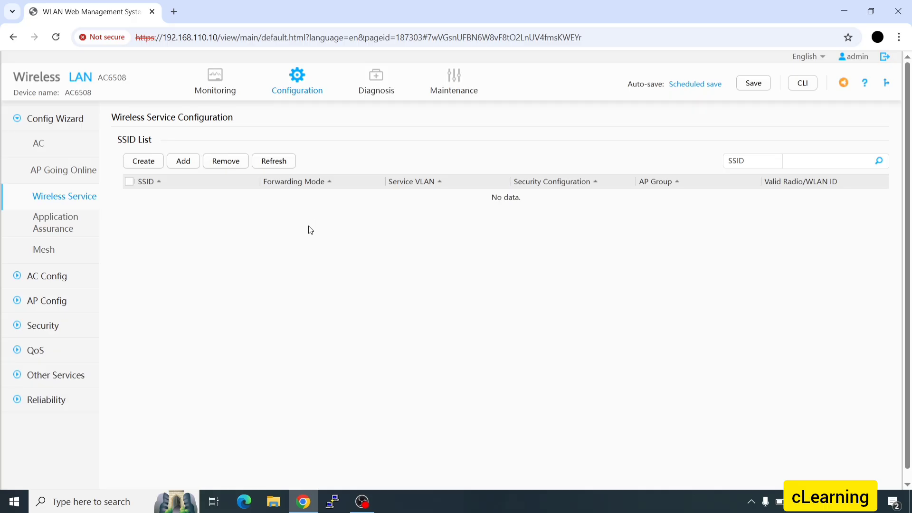
click(143, 162)
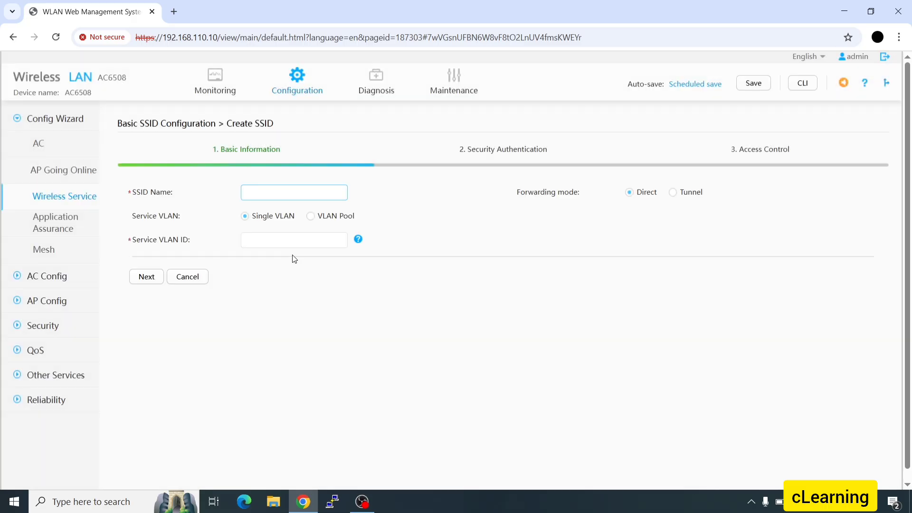
text(Testing_SSID_WiFI)
click(305, 244)
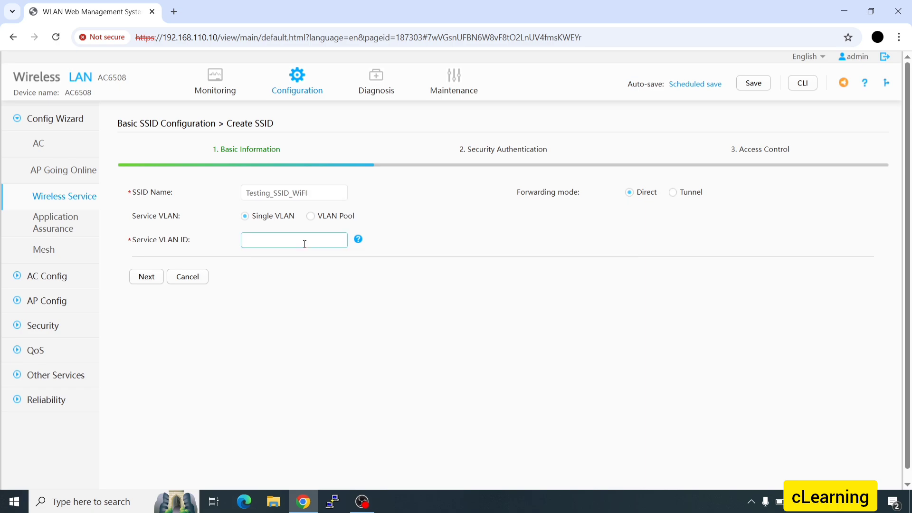
text(230)
click(147, 278)
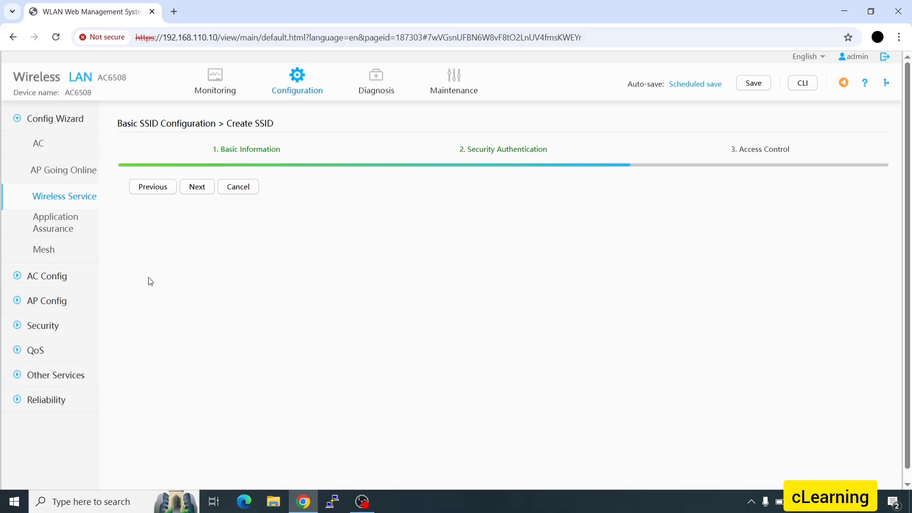
mouse_move(351, 259)
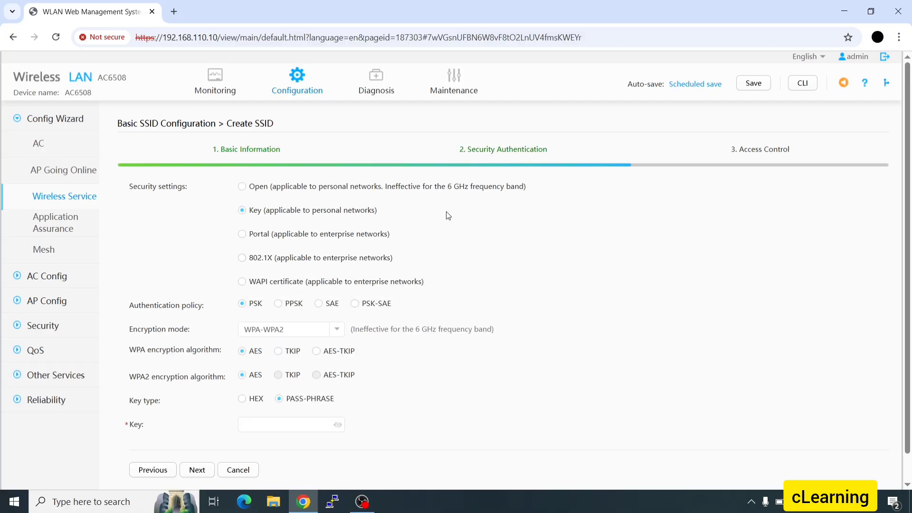
scroll(409, 227, down, 1)
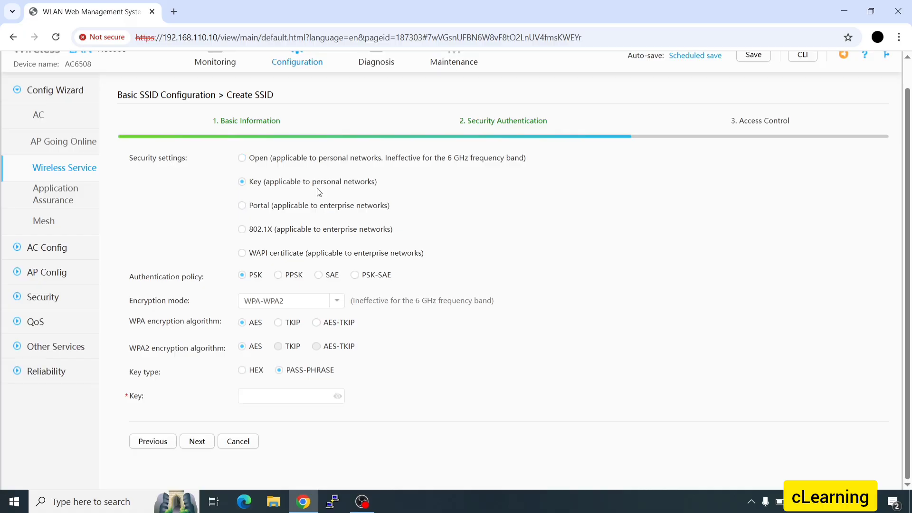
click(285, 400)
- Set security to PPSK authentication with WPA-WPA2 encryption and AES-TKIP algorithms
mouse_move(319, 214)
click(280, 397)
click(282, 277)
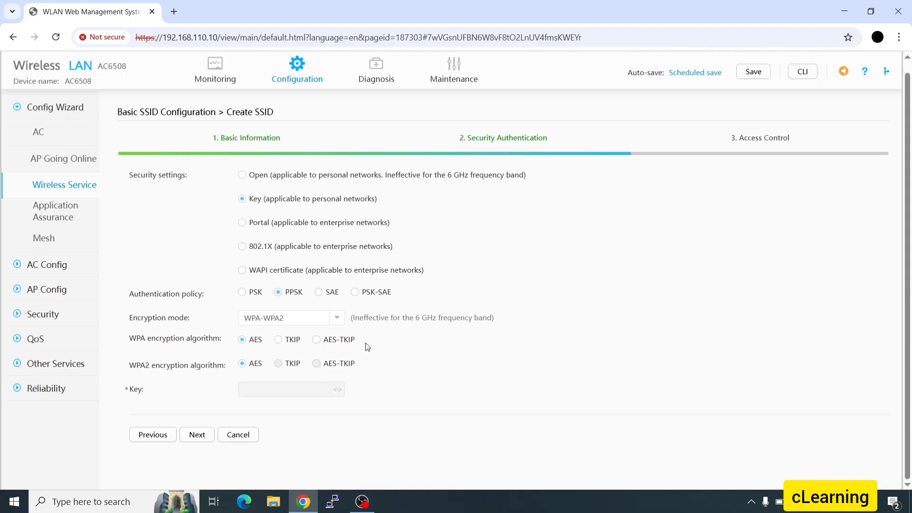
click(338, 321)
click(299, 363)
click(326, 342)
- Bind the SSID to the default AP group and finish creating it
click(772, 149)
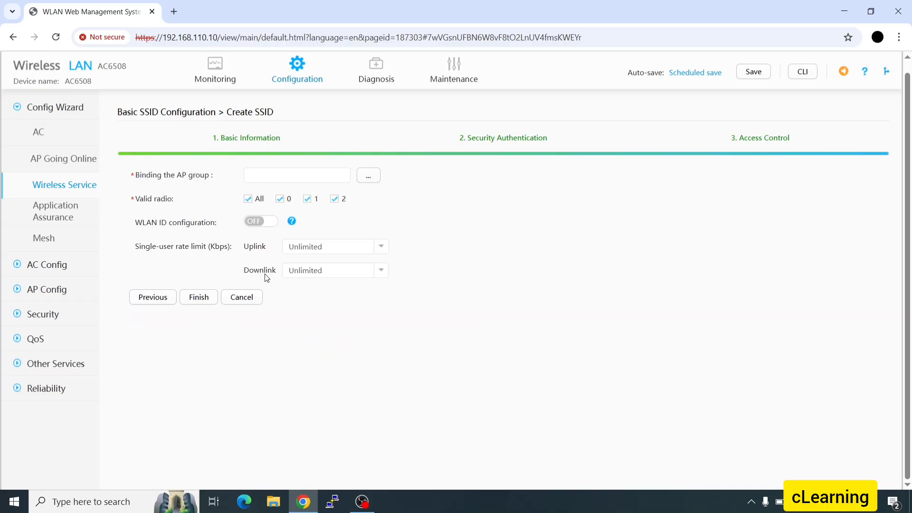
click(375, 178)
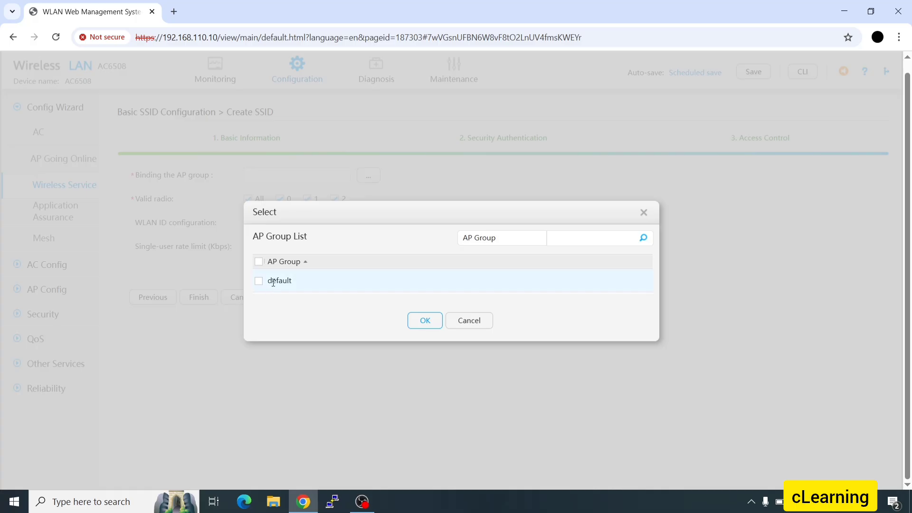
click(427, 321)
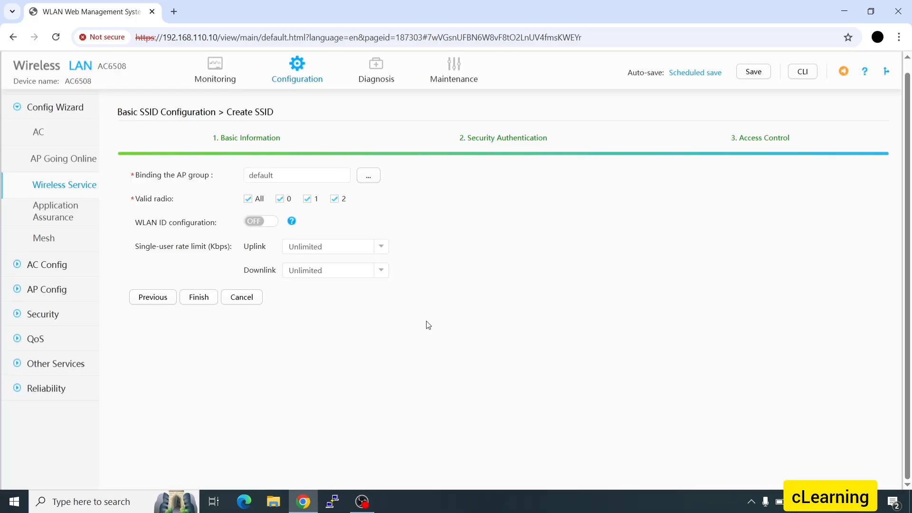
click(198, 298)
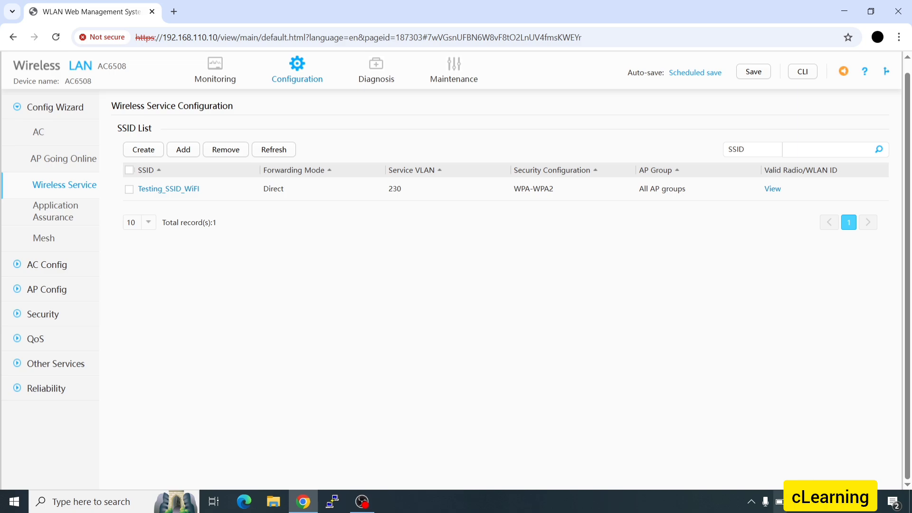
click(794, 502)
click(794, 502)
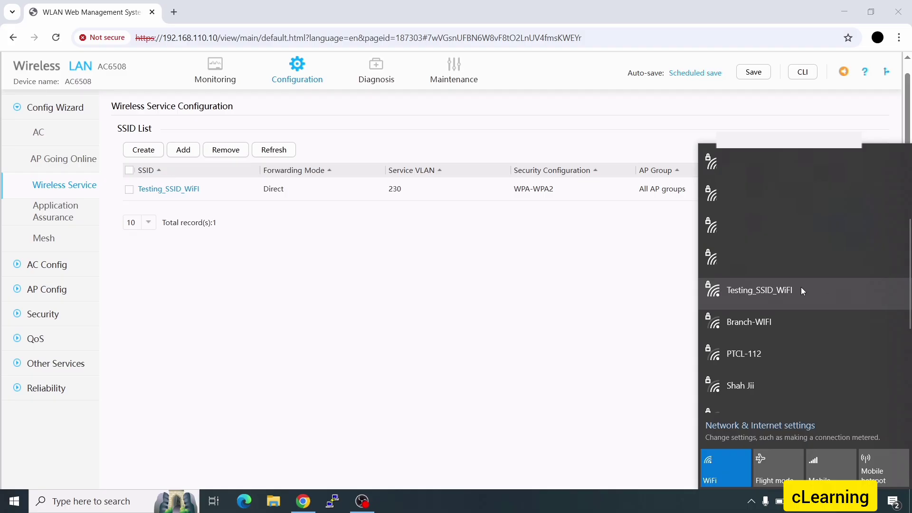
click(790, 290)
click(850, 291)
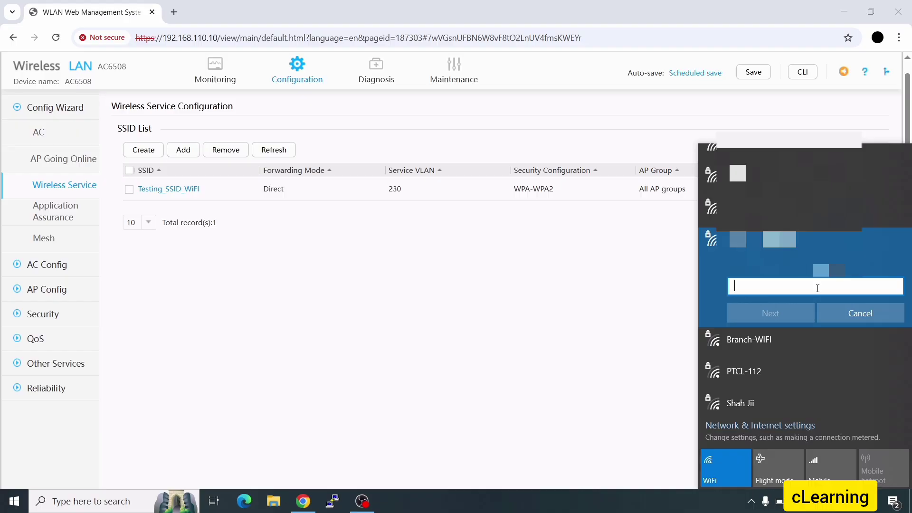
click(594, 335)
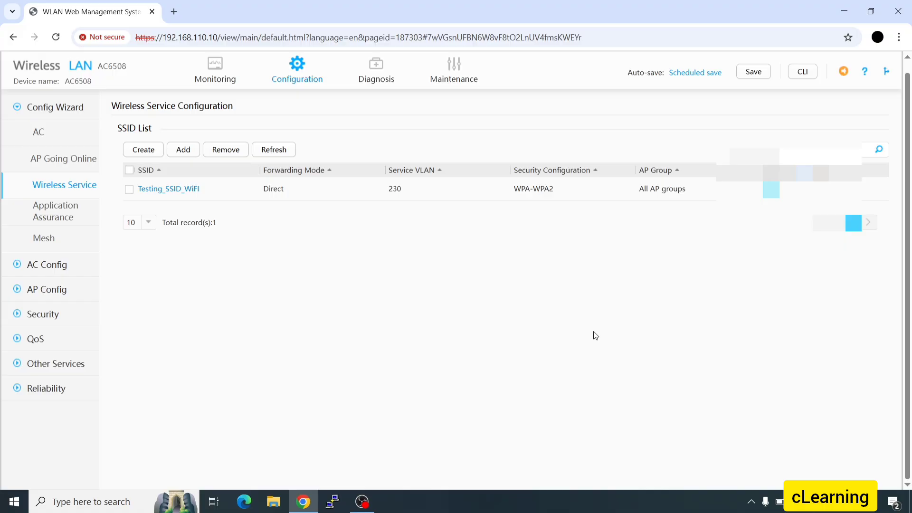
mouse_move(454, 74)
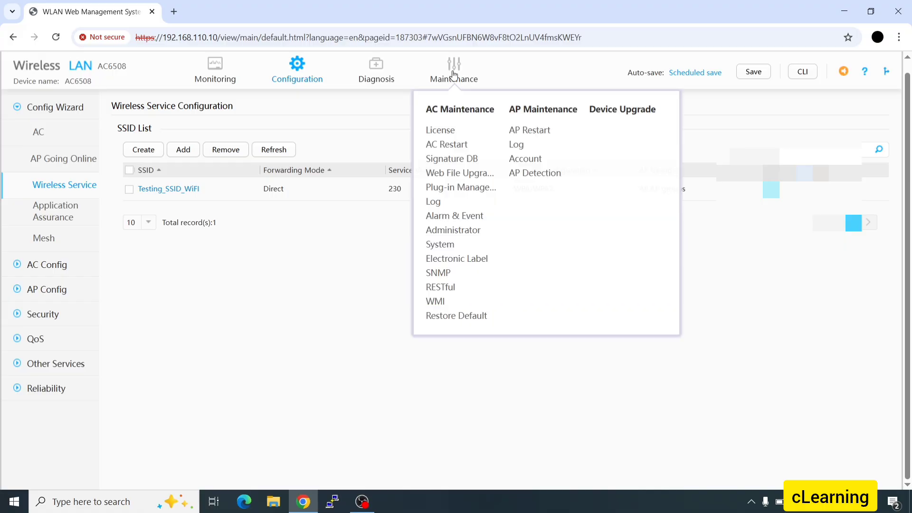
- Create administrator Test1 with a password, Guest administrator level and all access modes allowed
click(447, 232)
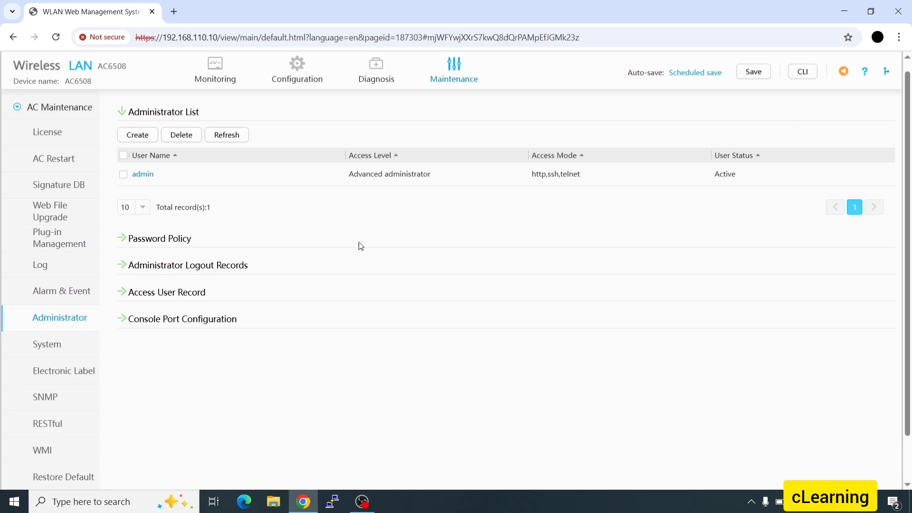
click(133, 137)
text(Test)
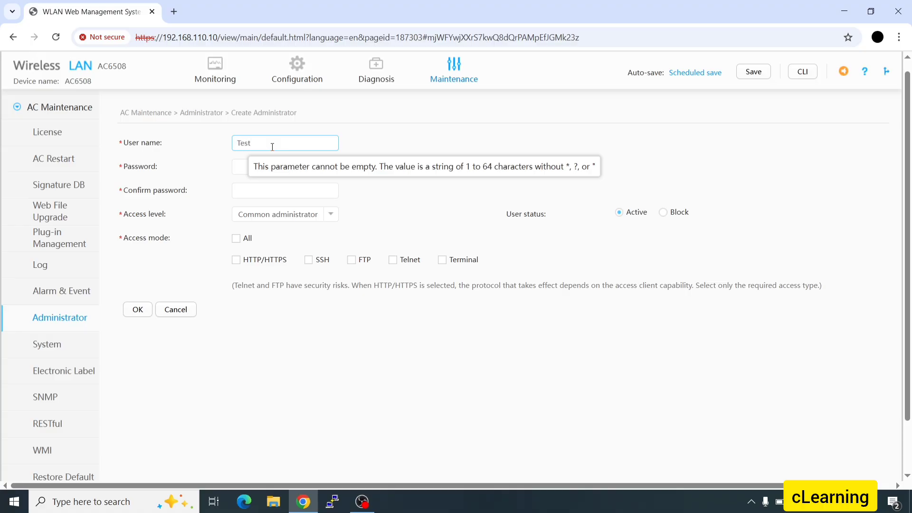
text(1)
click(272, 162)
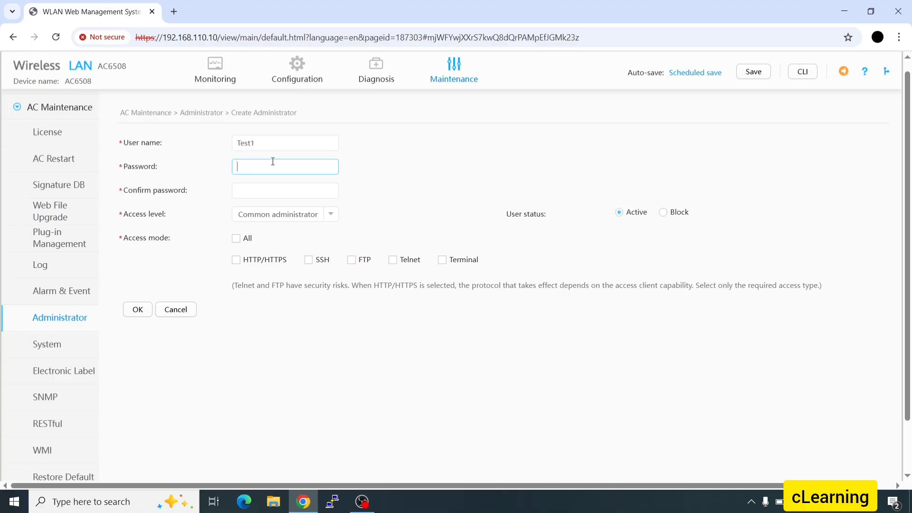
text(1234567890)
key(Tab)
text(1234567890)
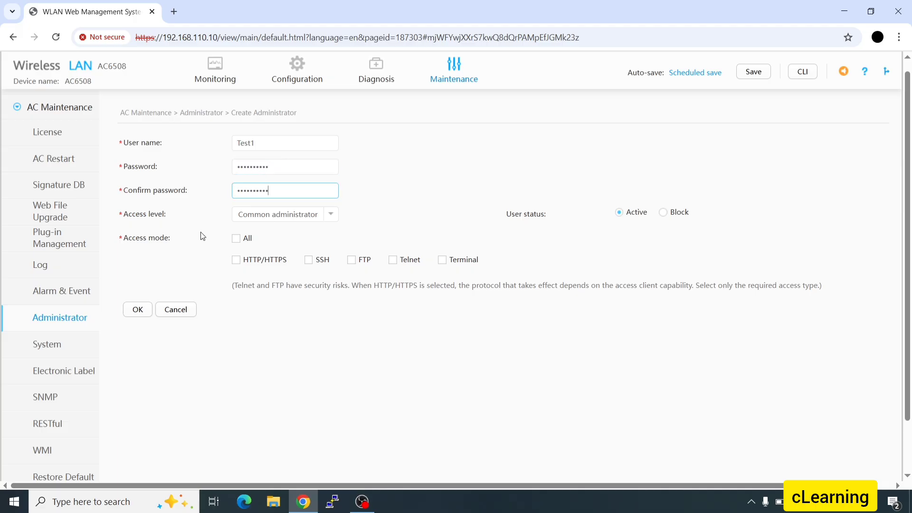
click(331, 218)
click(331, 219)
click(280, 259)
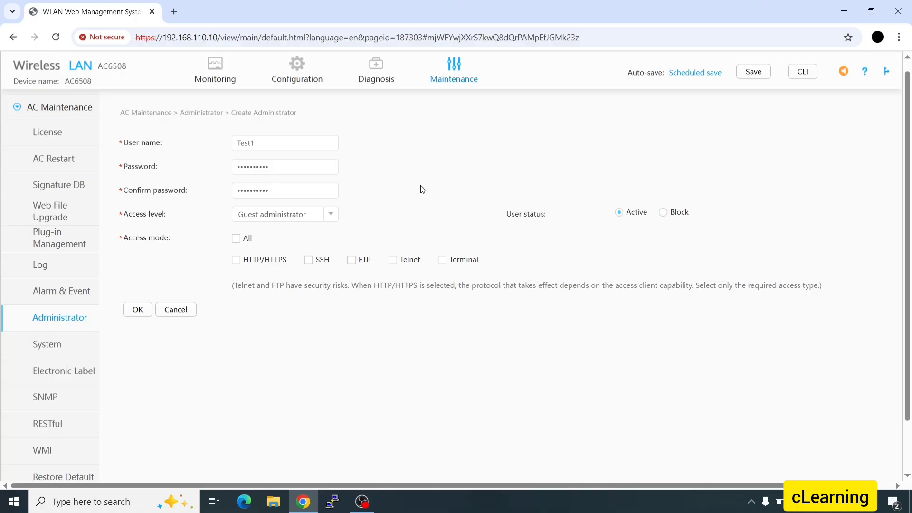
click(236, 238)
click(138, 309)
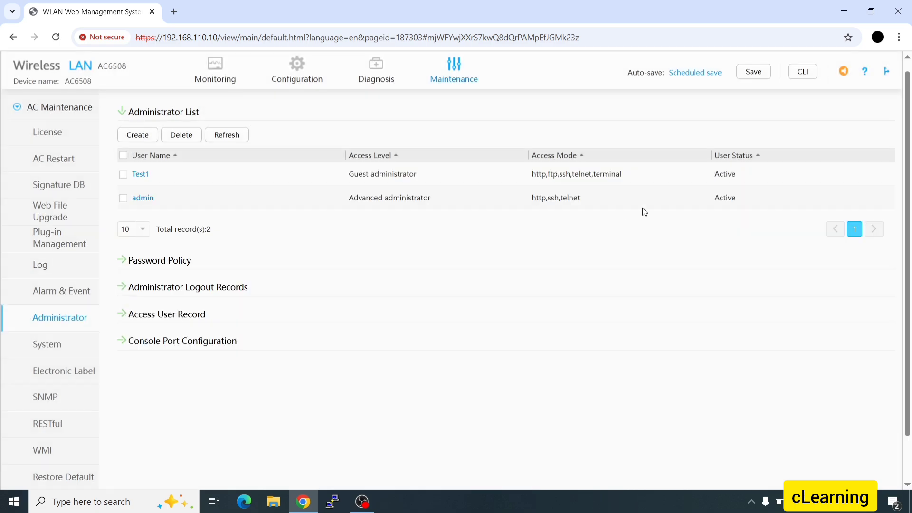
- Save the controller's current configuration
click(760, 72)
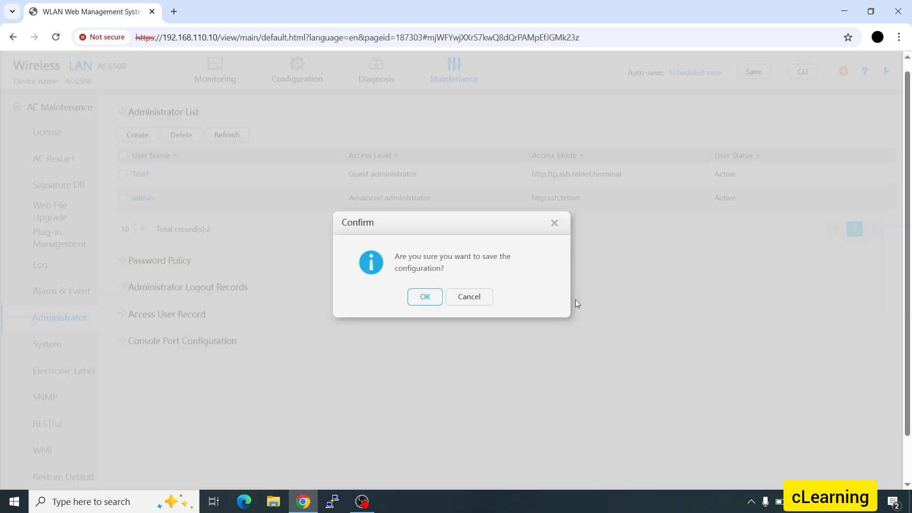
click(425, 298)
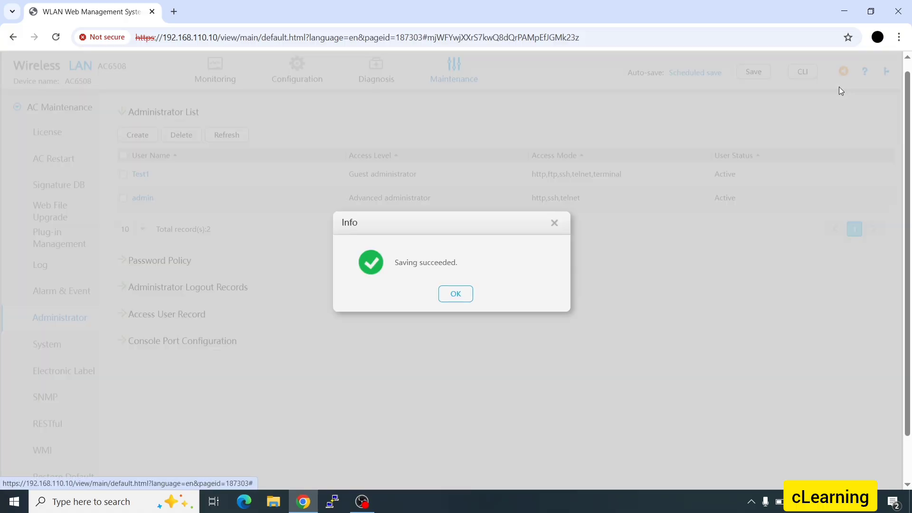
click(472, 303)
scroll(817, 120, up, 1)
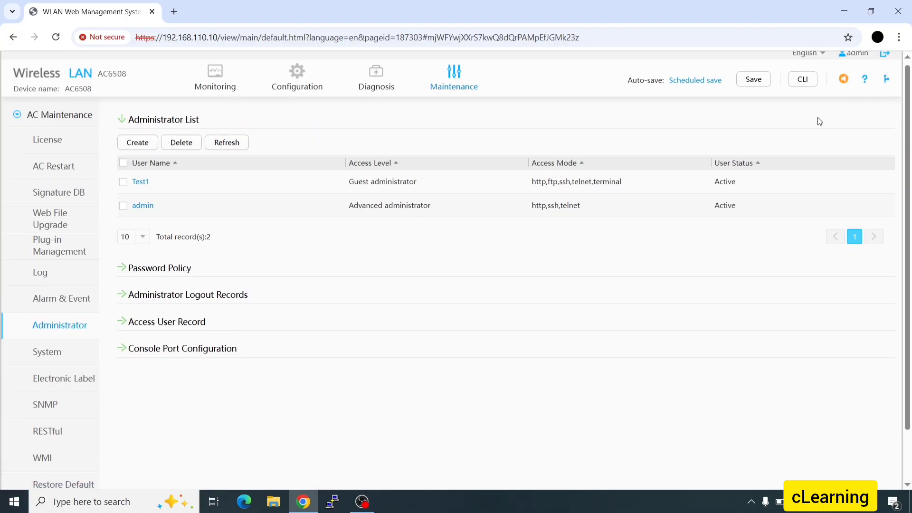
- Log out and sign back in as Test1 with its password
click(885, 57)
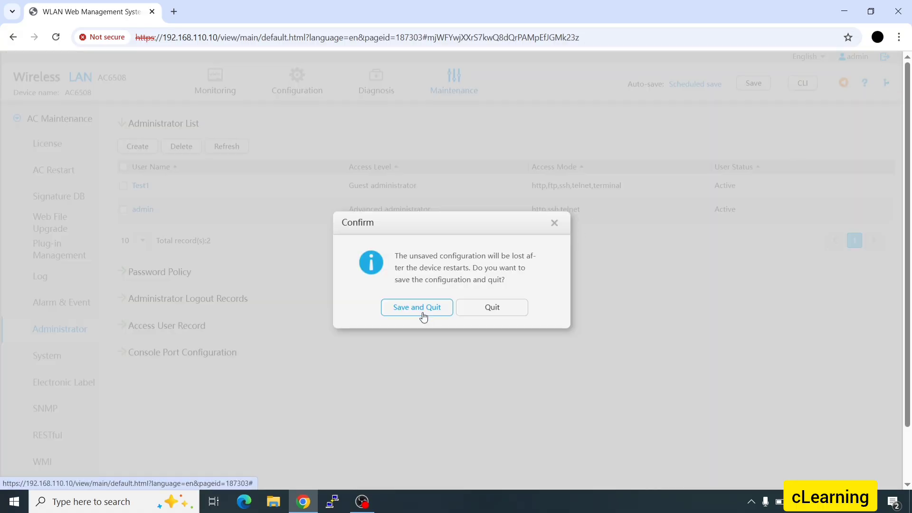
click(490, 305)
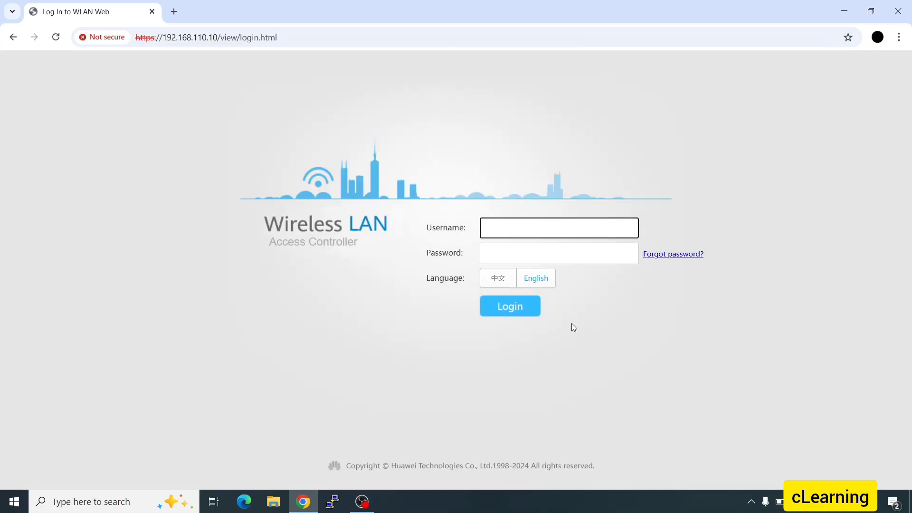
click(512, 227)
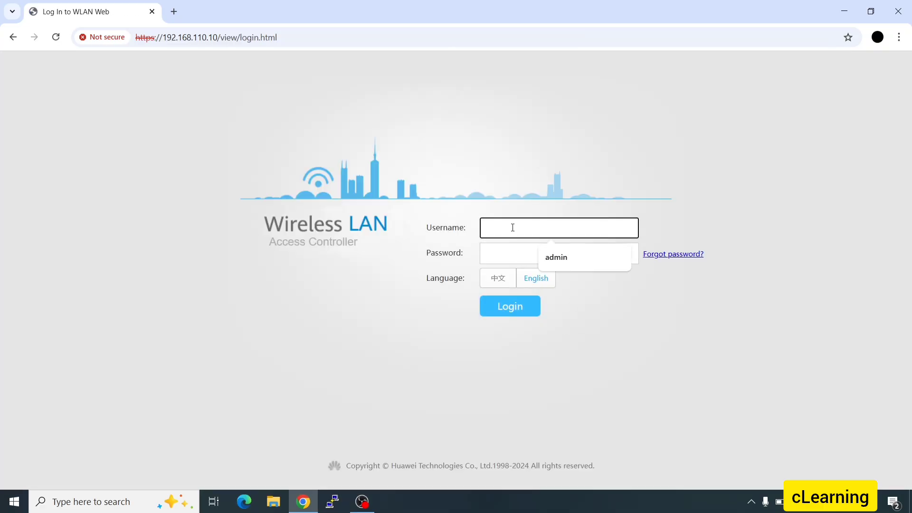
text(Test)
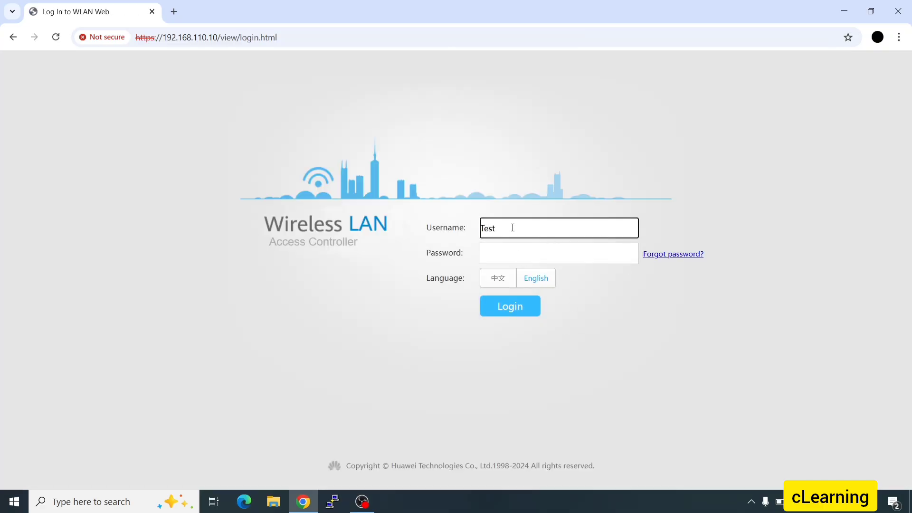
text(!)
key(BackSpace)
text(1)
key(Tab)
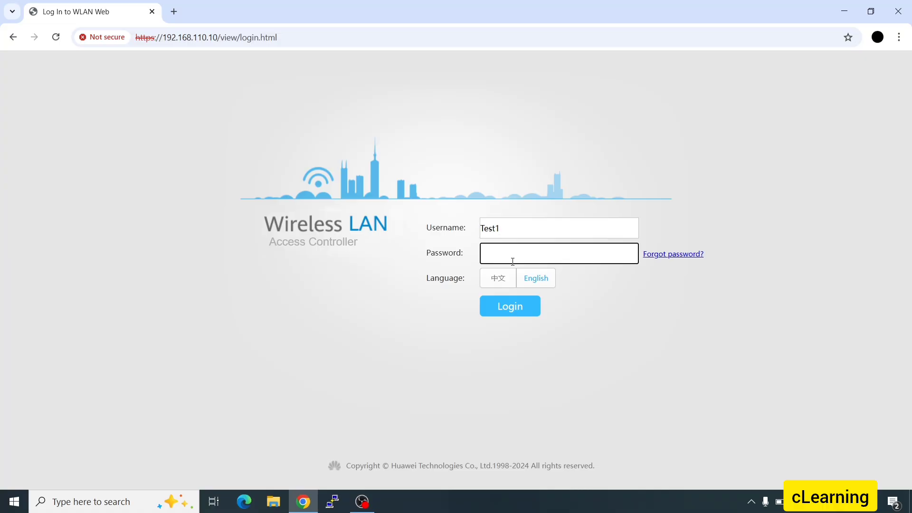
text(•••••••••)
key(Return)
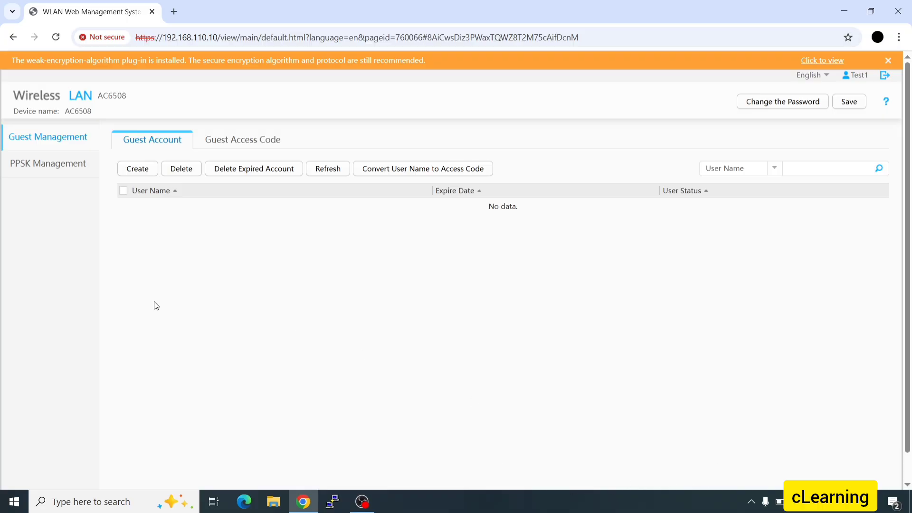
- Start a PPSK user batch of 10 users with user name prefix 'room'
click(59, 170)
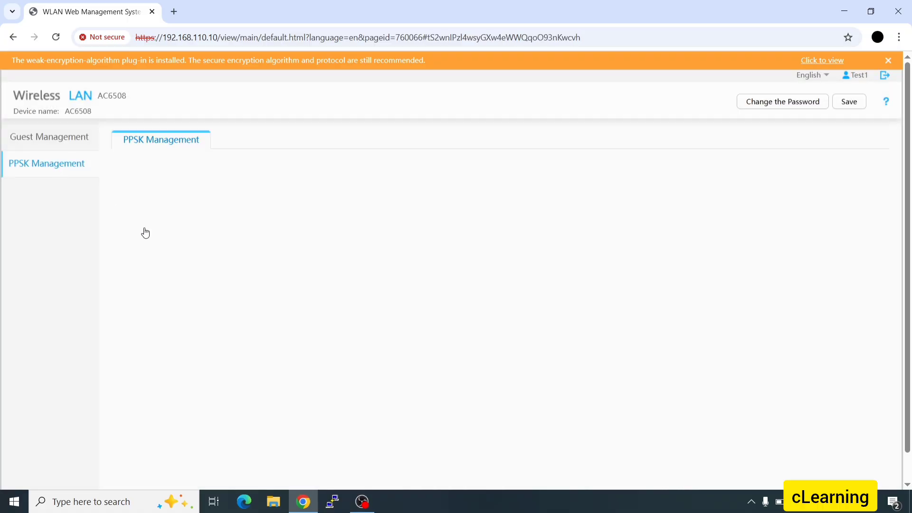
click(130, 170)
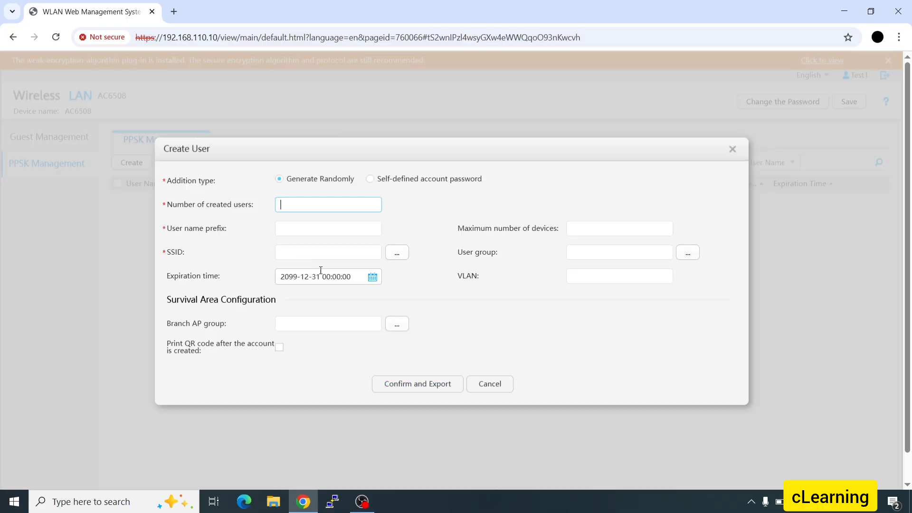
click(298, 206)
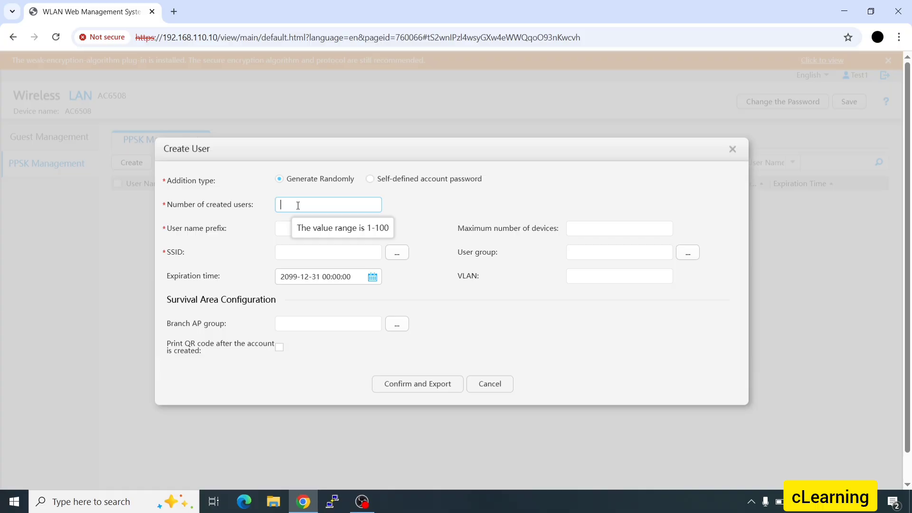
text(5)
click(593, 232)
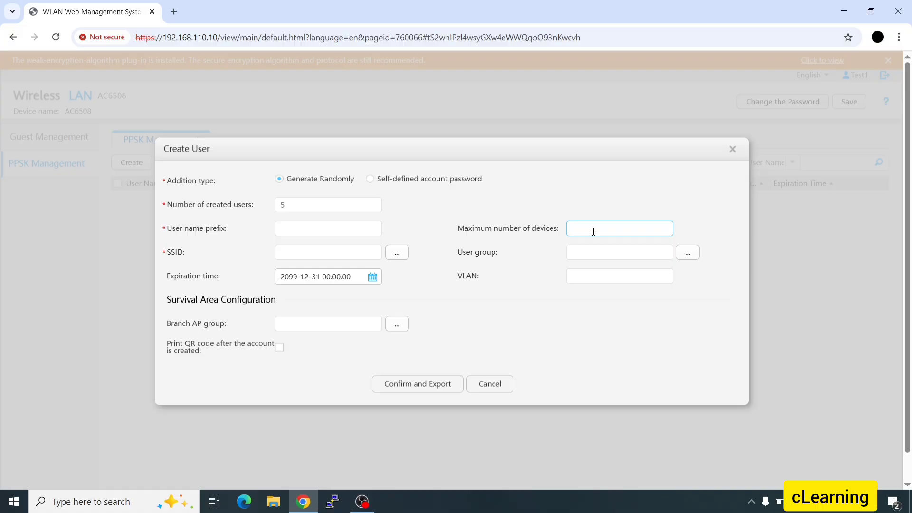
double_click(338, 206)
text(10)
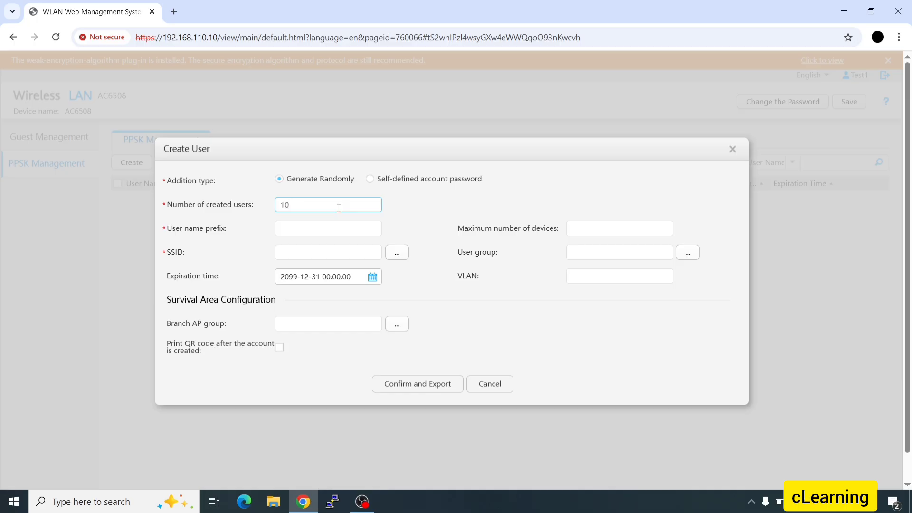
click(349, 232)
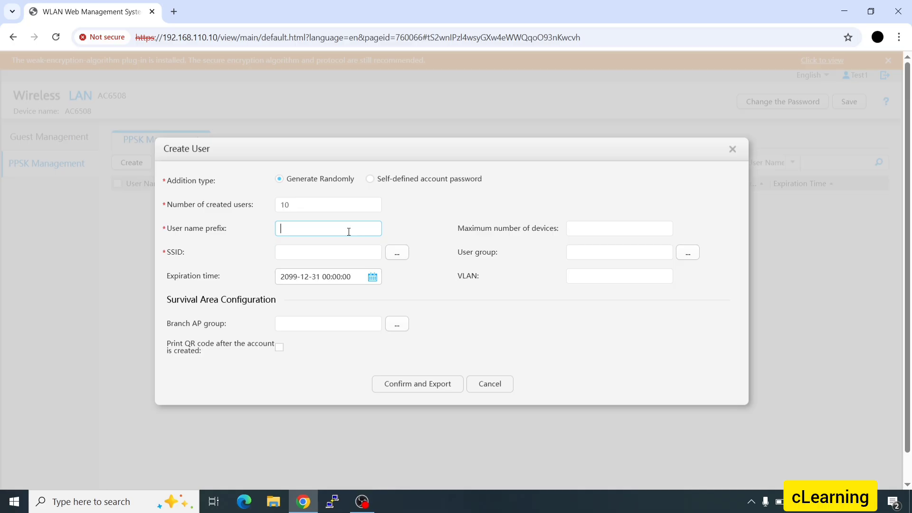
text(room)
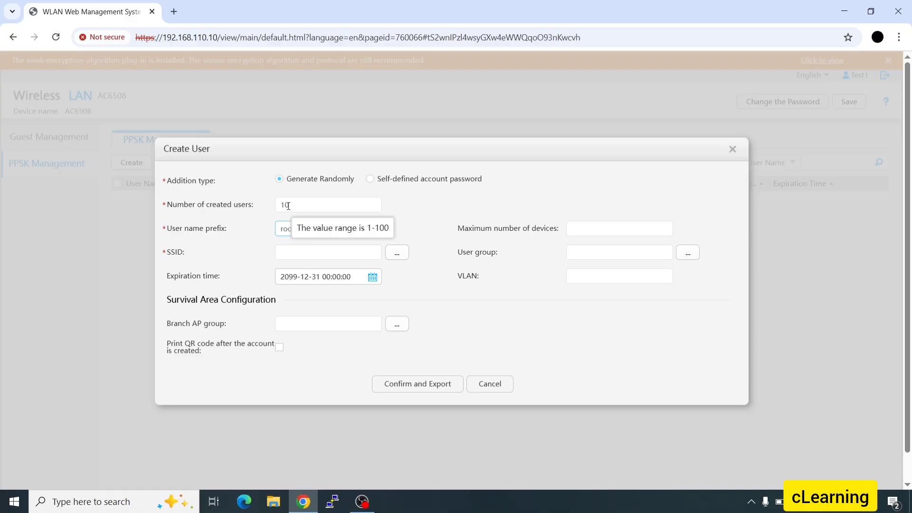
- Select Testing_SSID_WiFI as the users' SSID and review the VLAN and device-limit fields
click(291, 252)
click(397, 252)
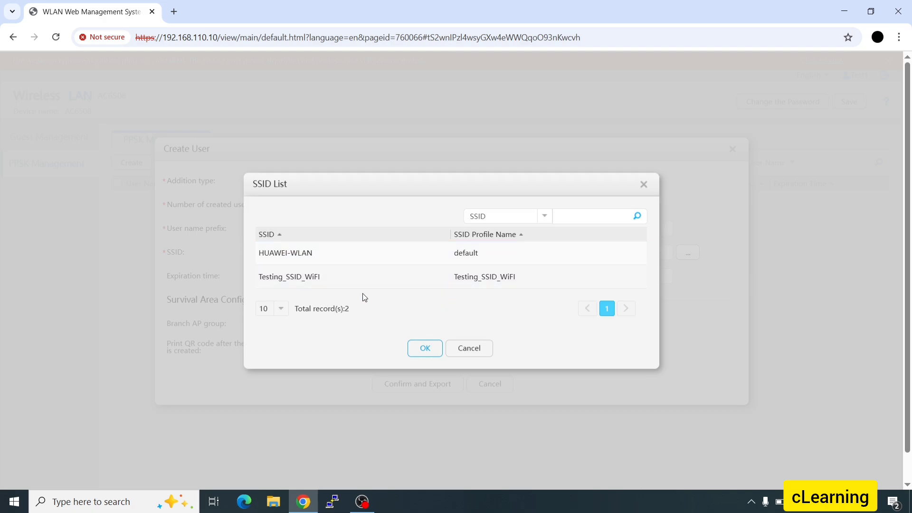
click(350, 275)
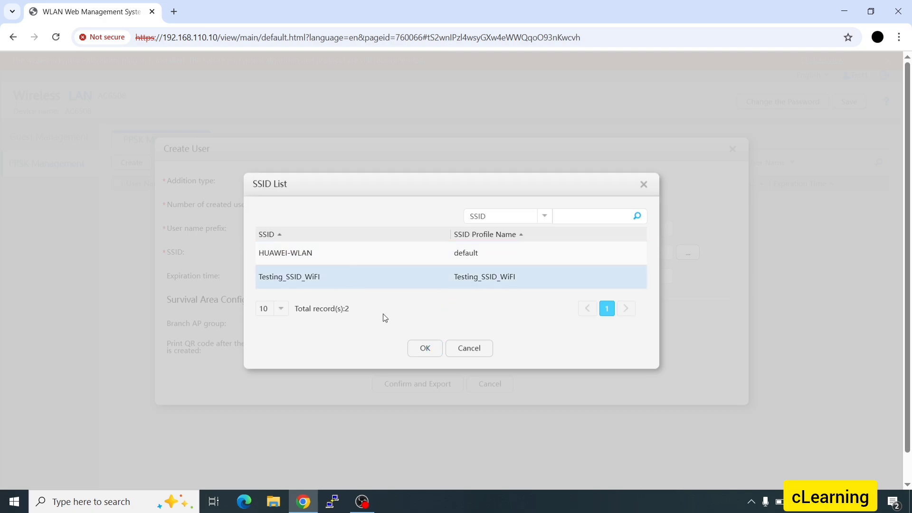
click(423, 352)
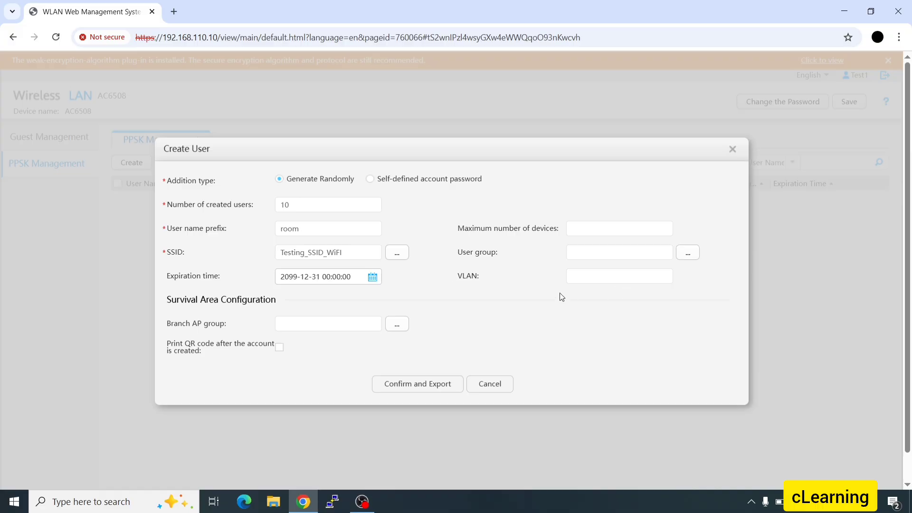
click(617, 275)
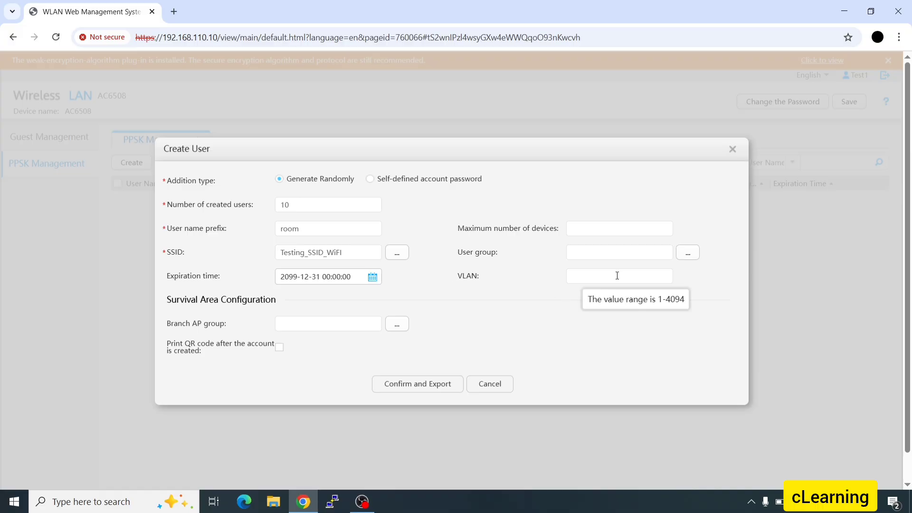
click(584, 228)
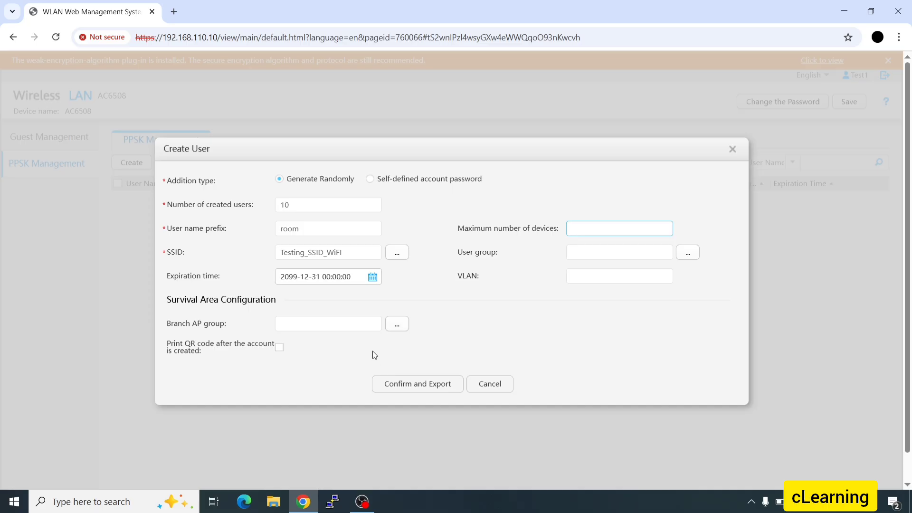
- Enable QR-code printing, create and export the users, and open ppsk.csv
click(279, 347)
double_click(411, 383)
click(432, 383)
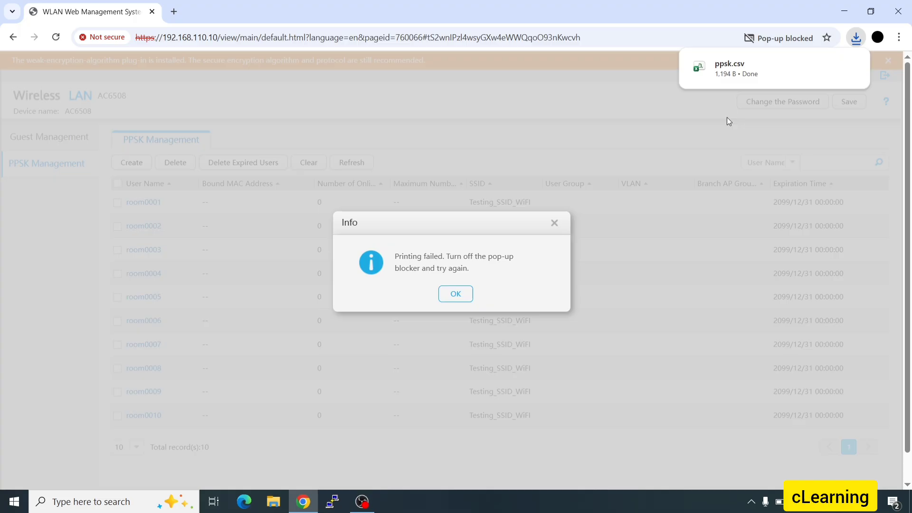
click(766, 75)
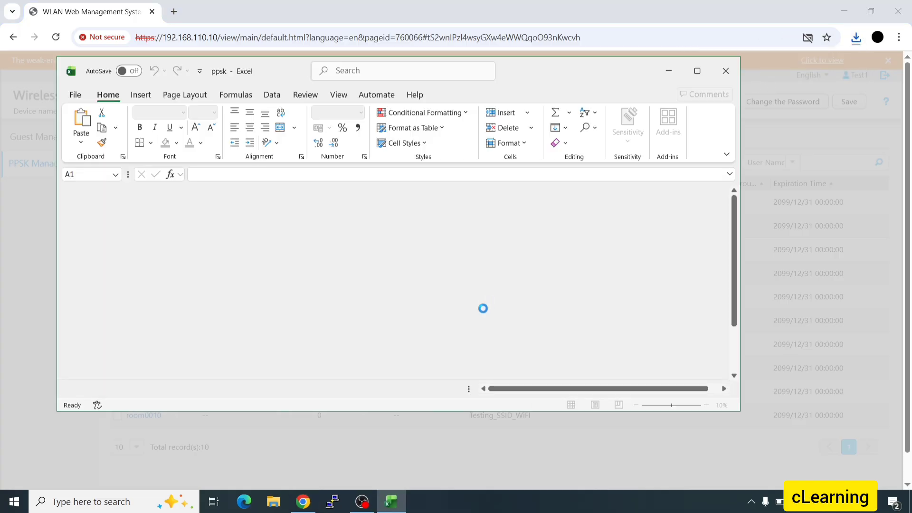
- Maximize Excel and resize columns A, C and E of ppsk.csv
click(698, 71)
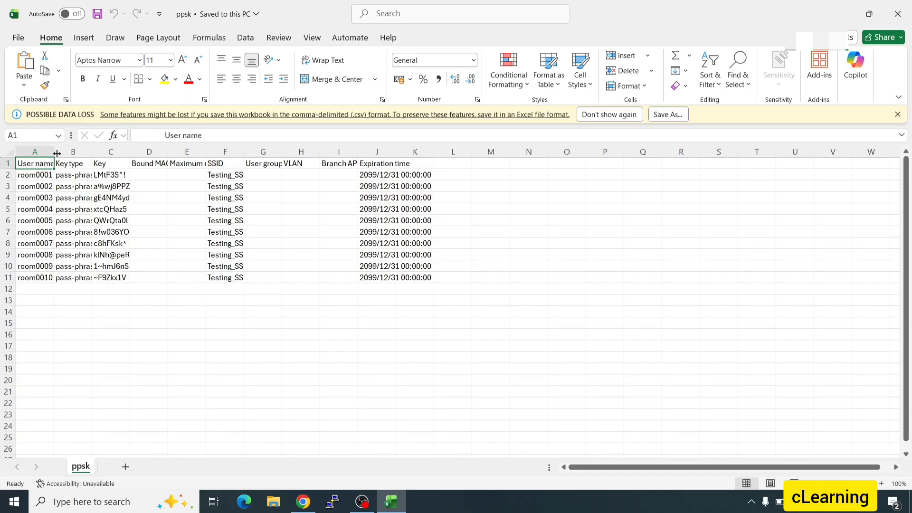
drag(56, 154, 197, 170)
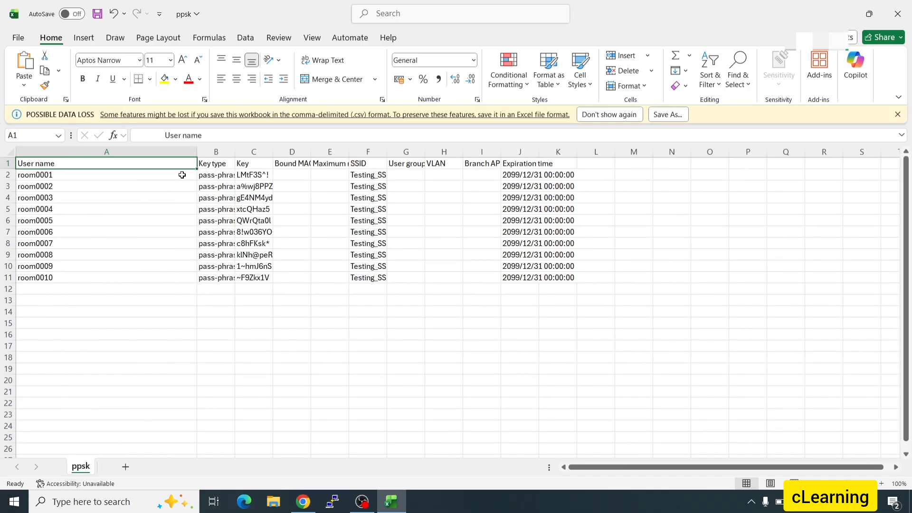
drag(198, 151, 279, 153)
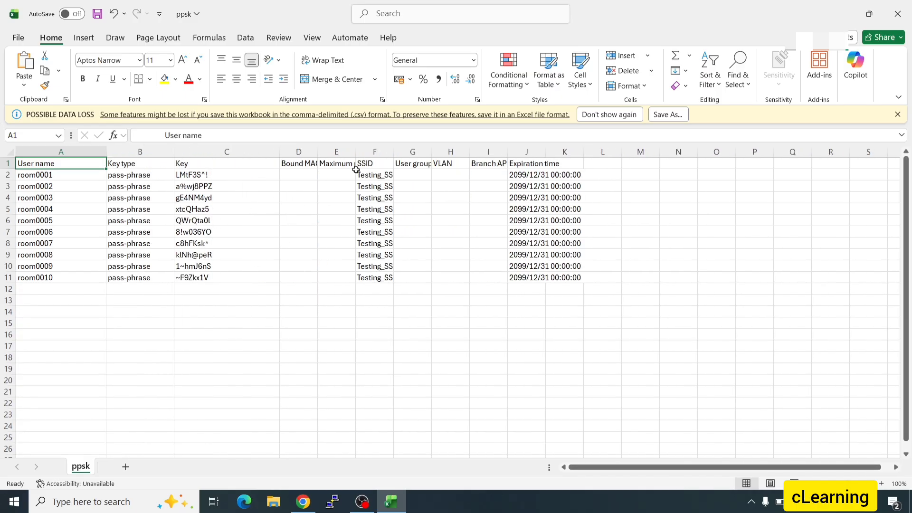
drag(355, 154, 423, 152)
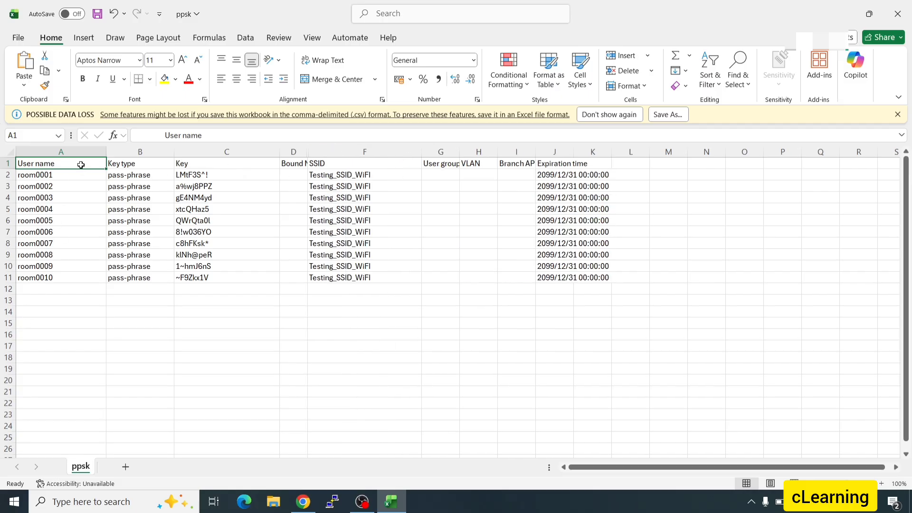
- Inspect user names, keys, SSIDs and expiration time for the first rooms, then minimize Excel
click(72, 180)
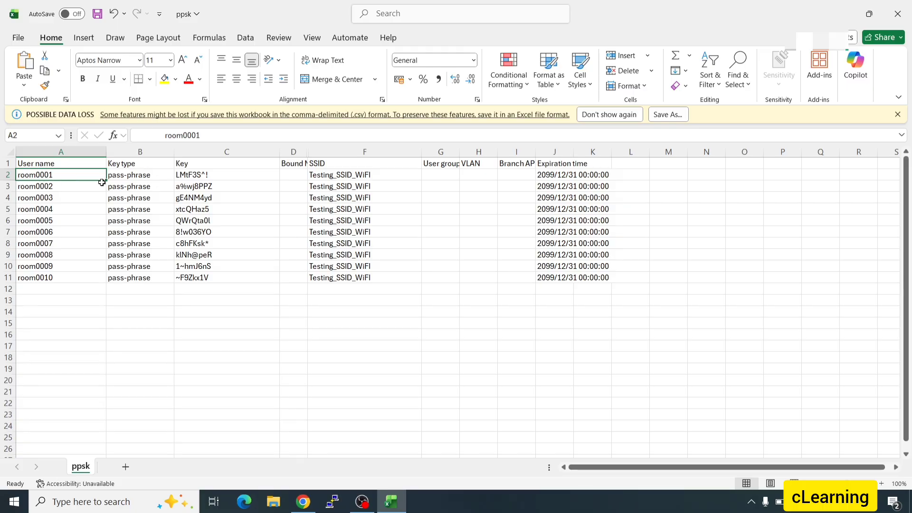
click(293, 180)
key(Right)
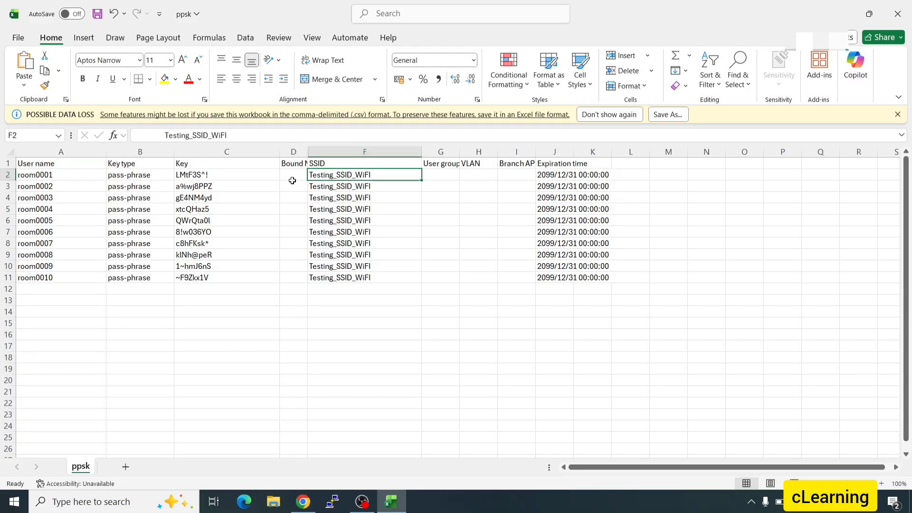
click(204, 179)
click(56, 195)
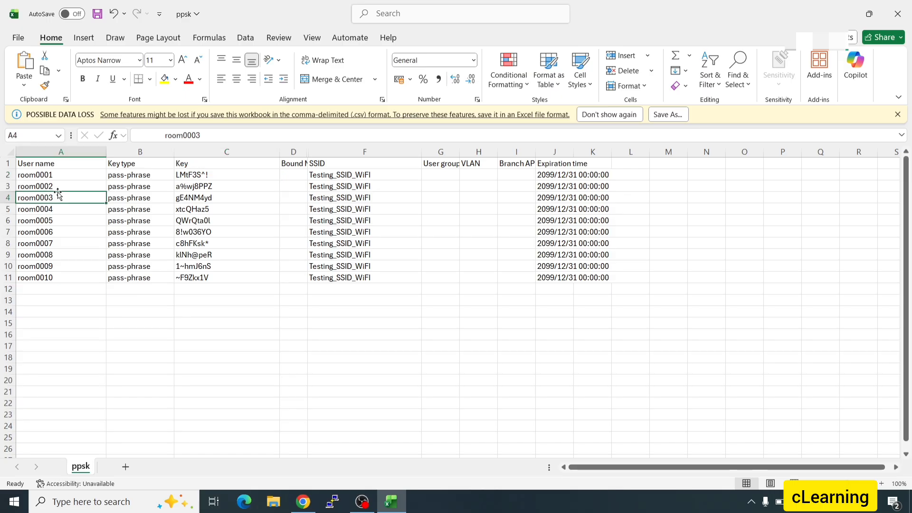
click(61, 188)
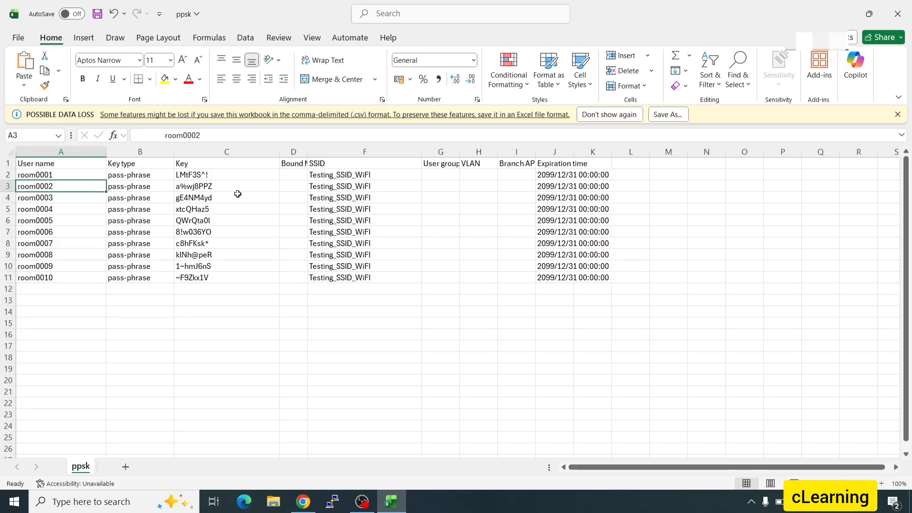
click(335, 194)
click(218, 201)
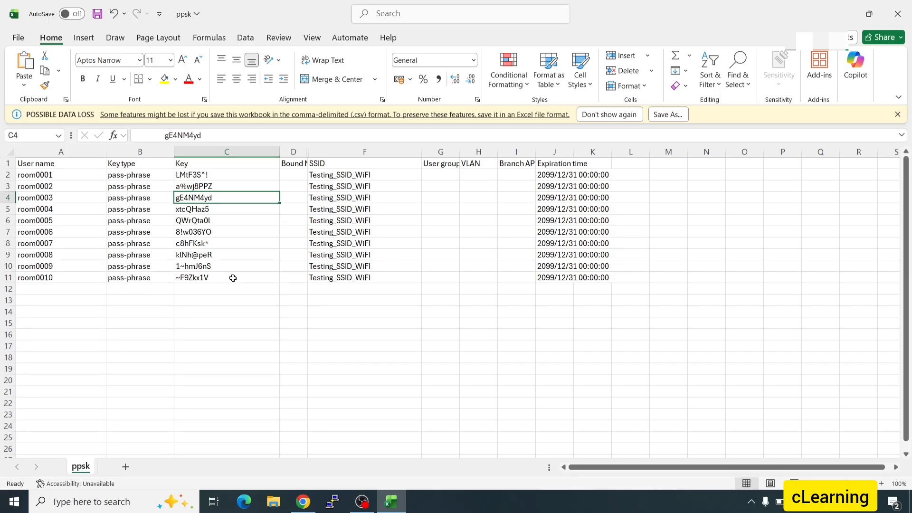
click(568, 176)
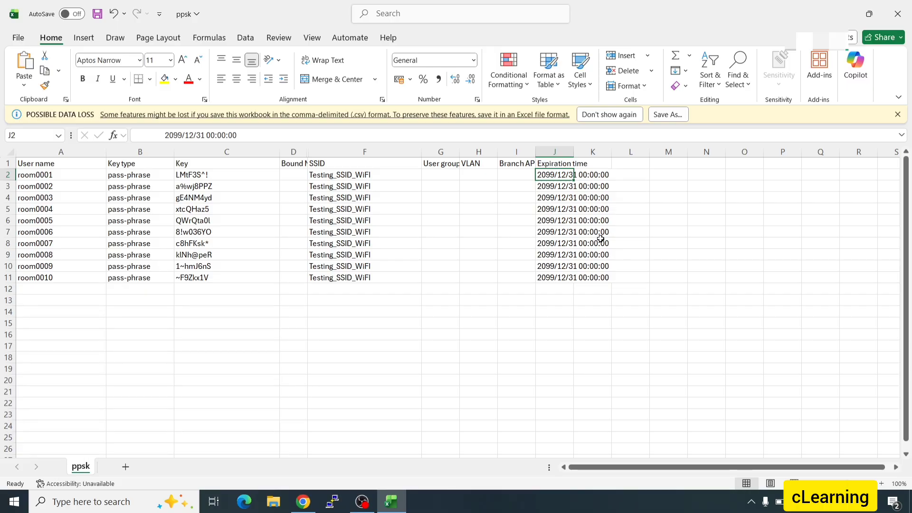
click(391, 502)
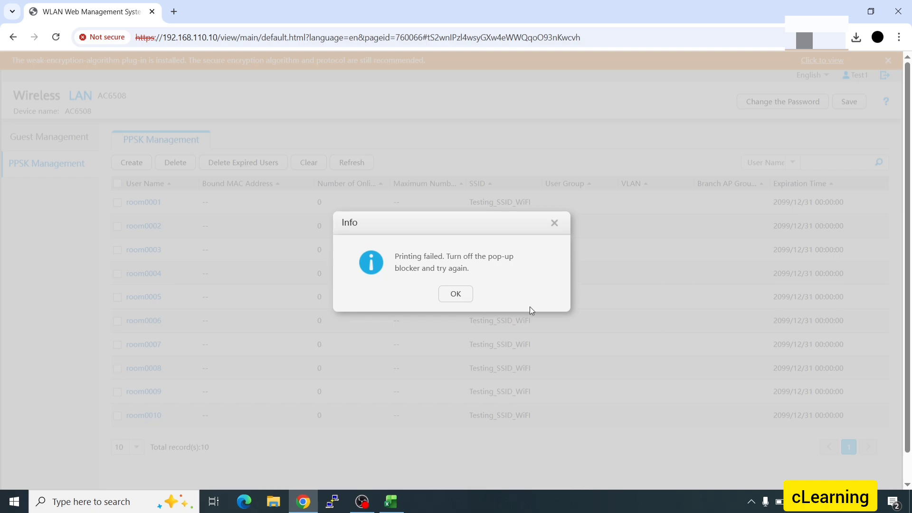
- Always allow pop-ups from the controller and dismiss the printing-failed message
click(822, 38)
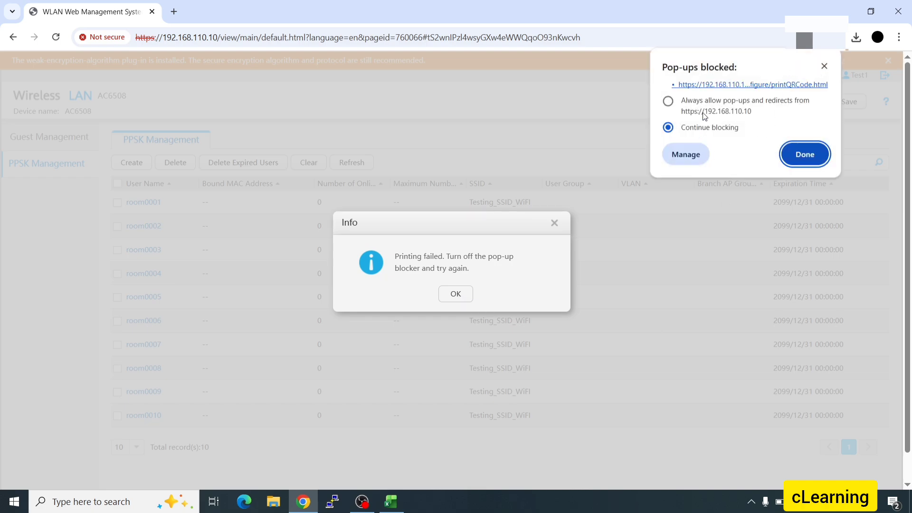
click(708, 111)
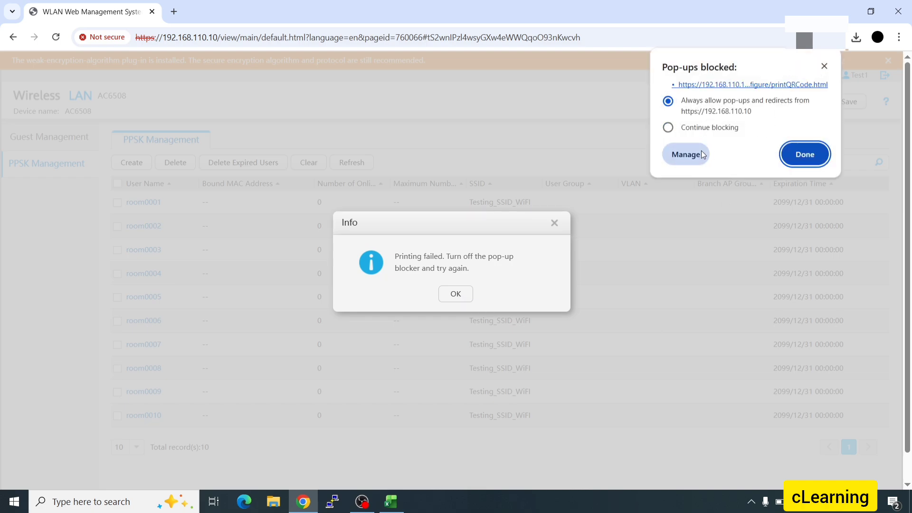
click(793, 155)
click(470, 299)
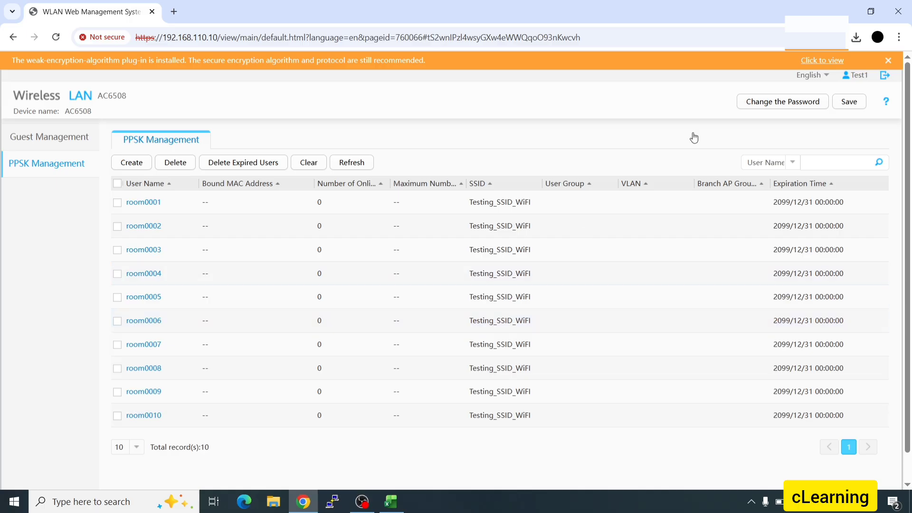
- Select all ten PPSK users and delete them
click(858, 38)
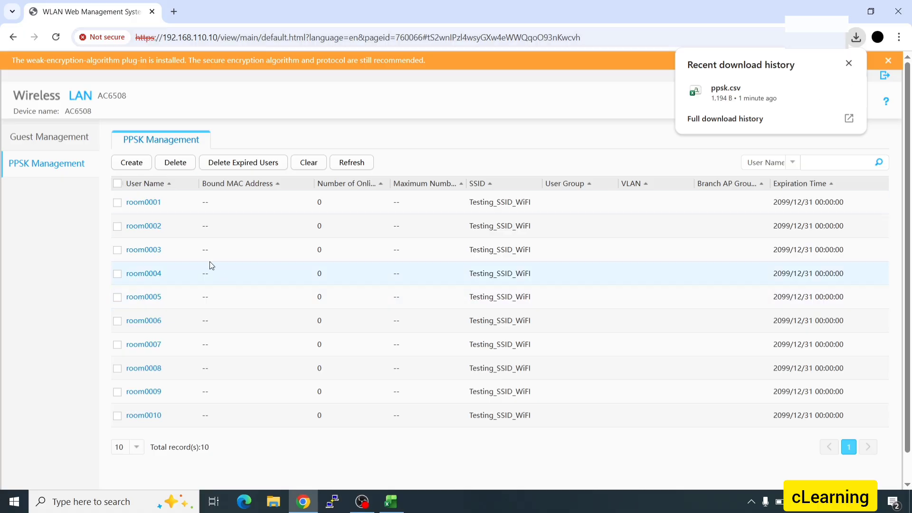
click(122, 187)
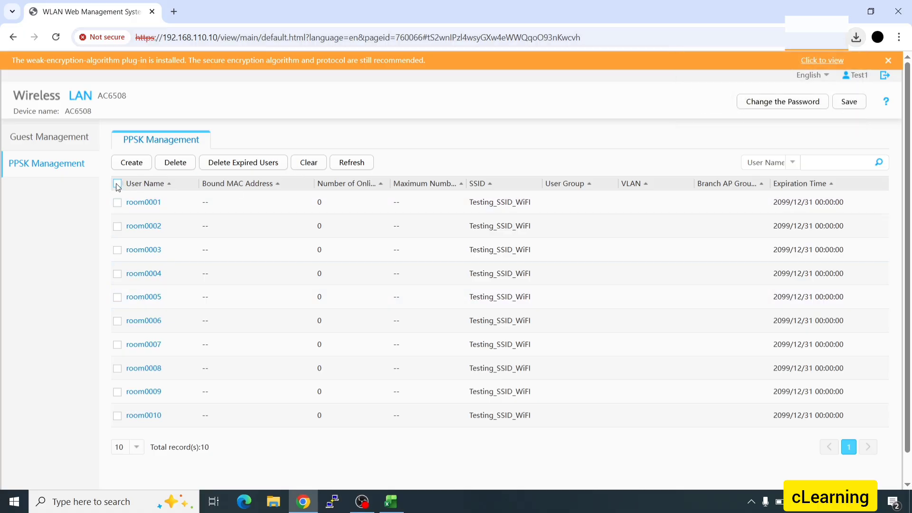
click(182, 169)
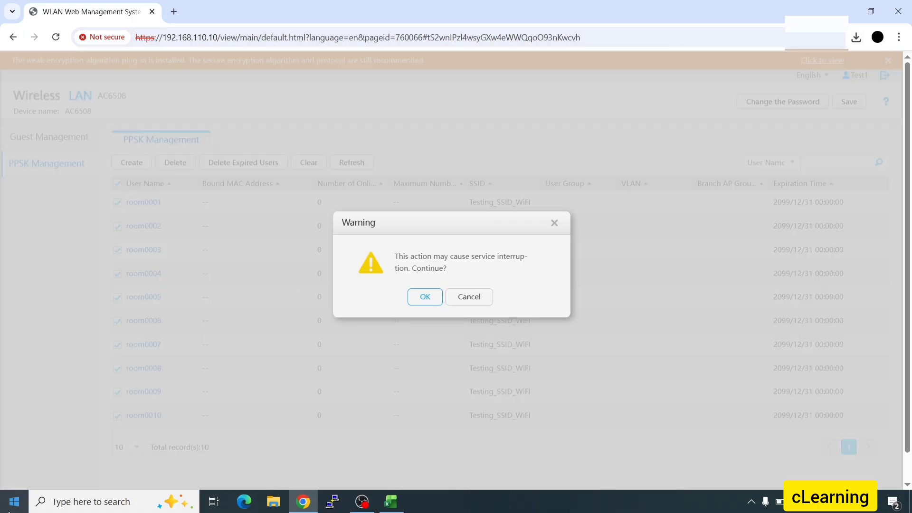
click(425, 297)
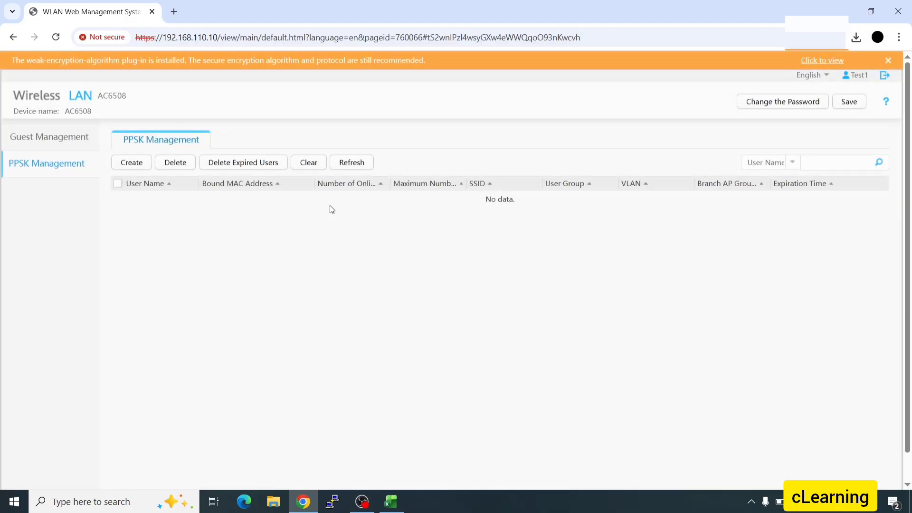
- Start a batch of 10 room-prefixed PPSK users on Testing_SSID_WiFi
click(140, 165)
click(300, 205)
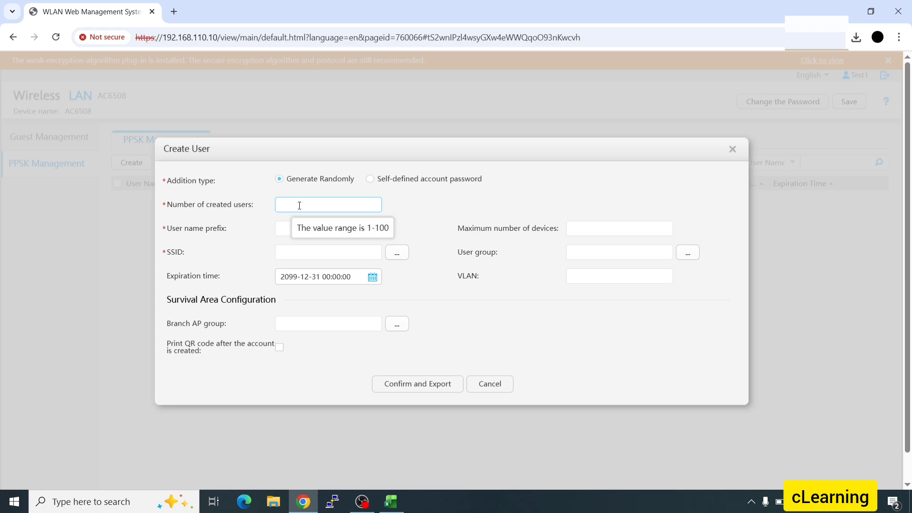
text(10)
click(281, 230)
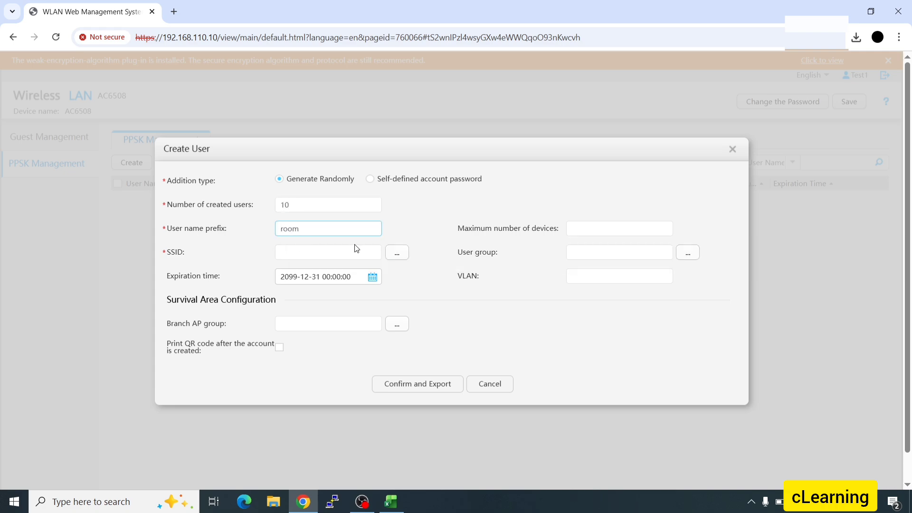
click(397, 252)
click(324, 276)
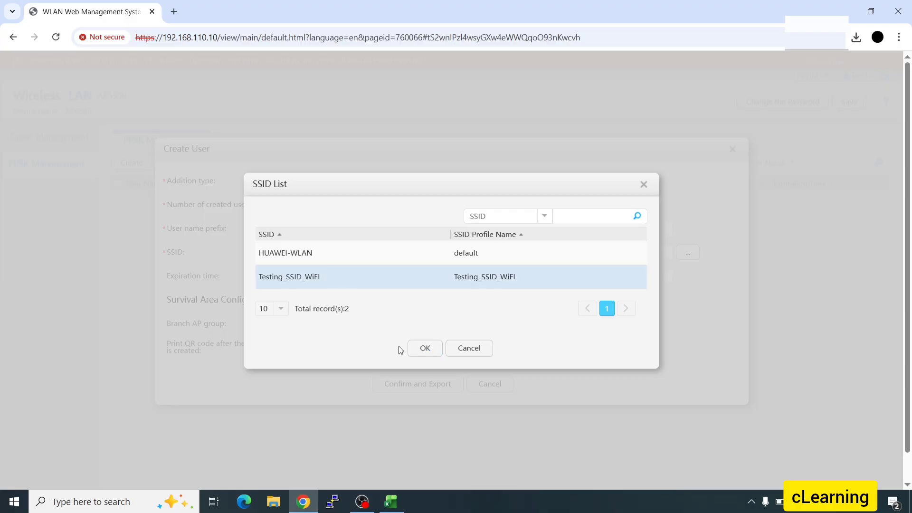
click(426, 349)
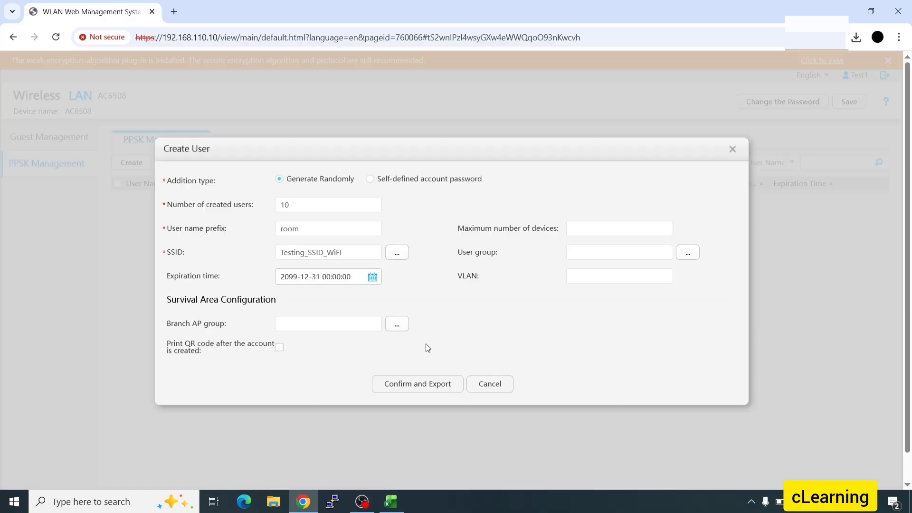
- Enable QR-code printing, set max devices to 2, export the users and open ppsk (1).csv
click(278, 348)
drag(418, 389, 601, 244)
click(598, 227)
double_click(296, 208)
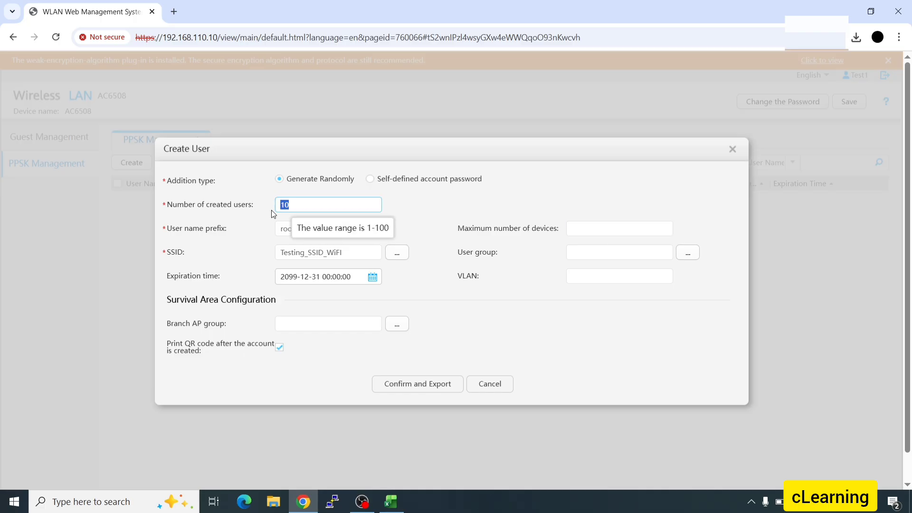
click(574, 229)
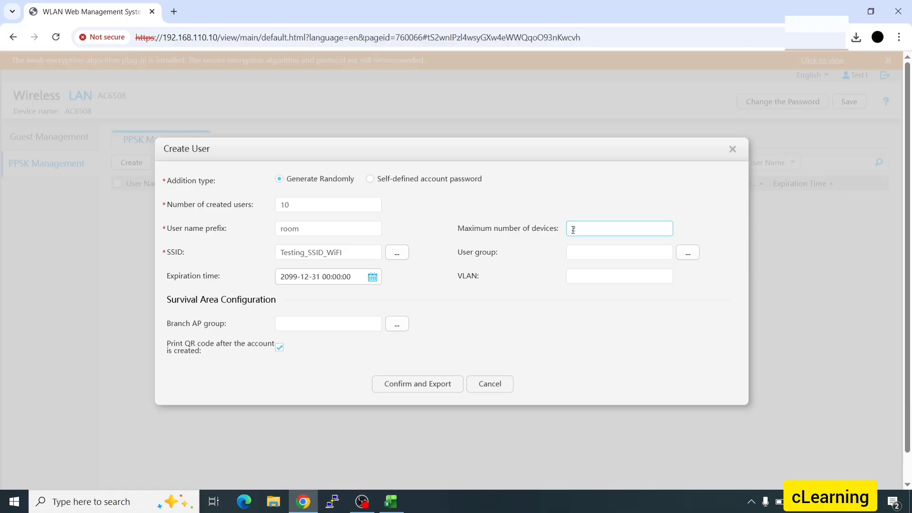
drag(574, 229, 557, 233)
click(580, 231)
click(418, 384)
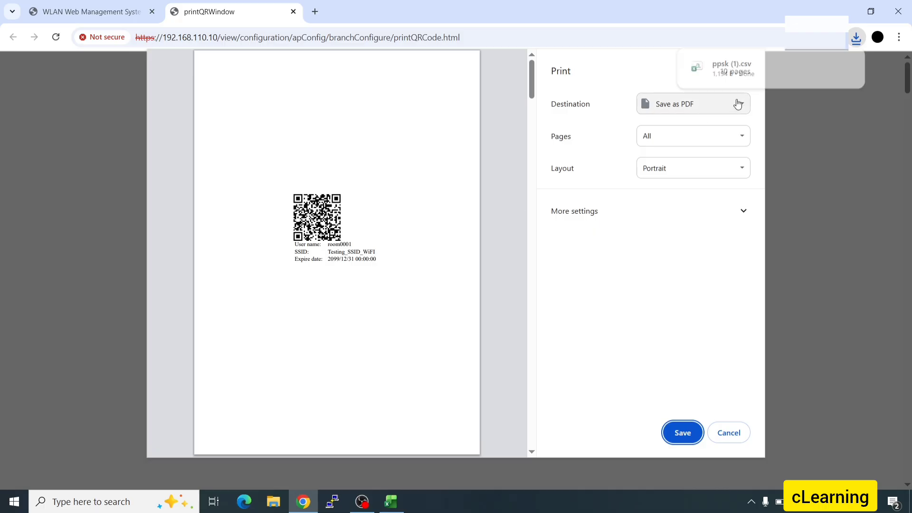
click(856, 37)
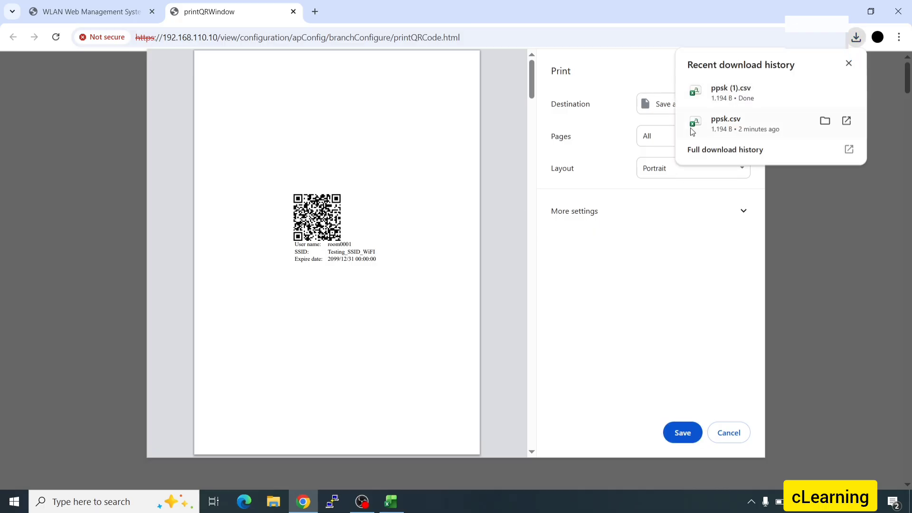
click(717, 97)
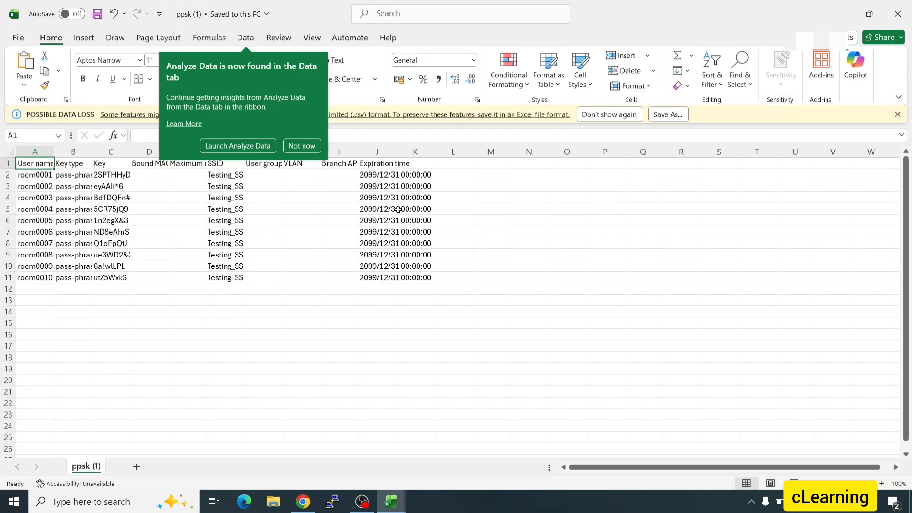
- Widen the User name and Key columns and compare with room0001's QR page
drag(50, 152, 103, 152)
drag(176, 156, 276, 156)
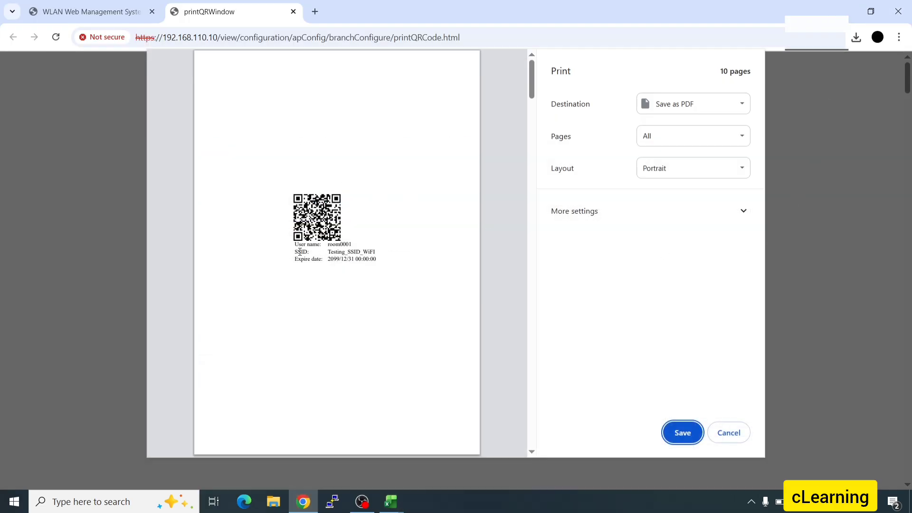
double_click(340, 244)
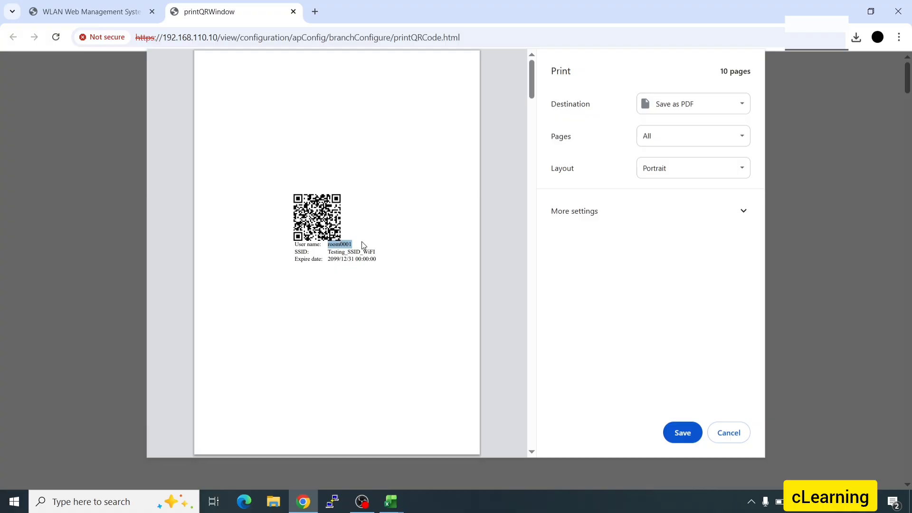
triple_click(355, 251)
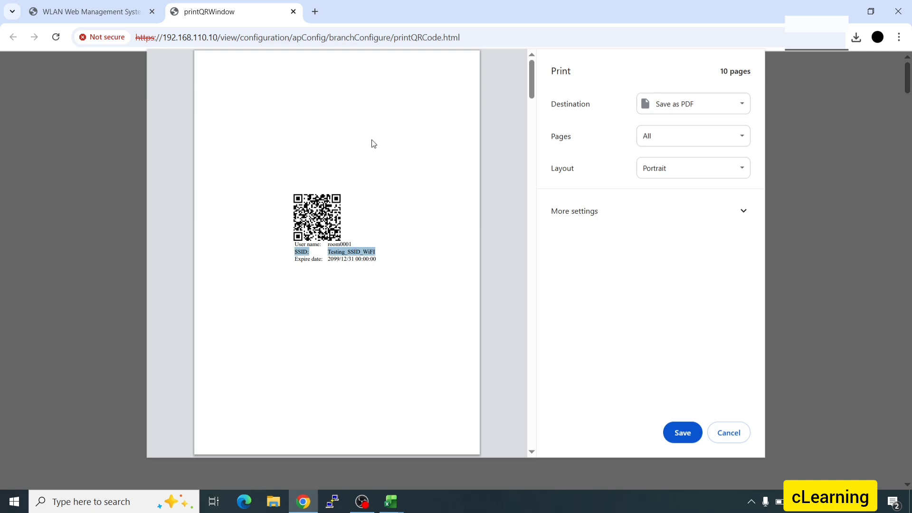
- Check the first users' keys in C2 and C3 of ppsk (1) against the QR preview
mouse_move(391, 502)
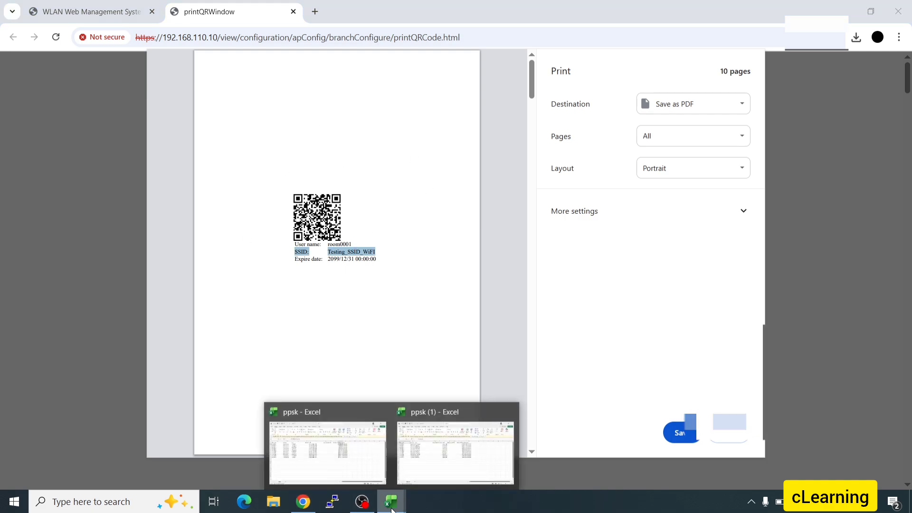
click(442, 475)
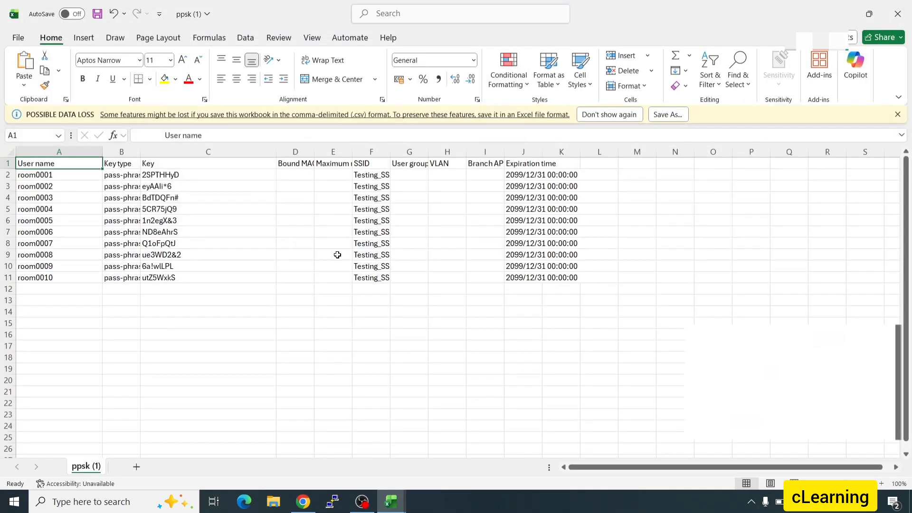
click(227, 175)
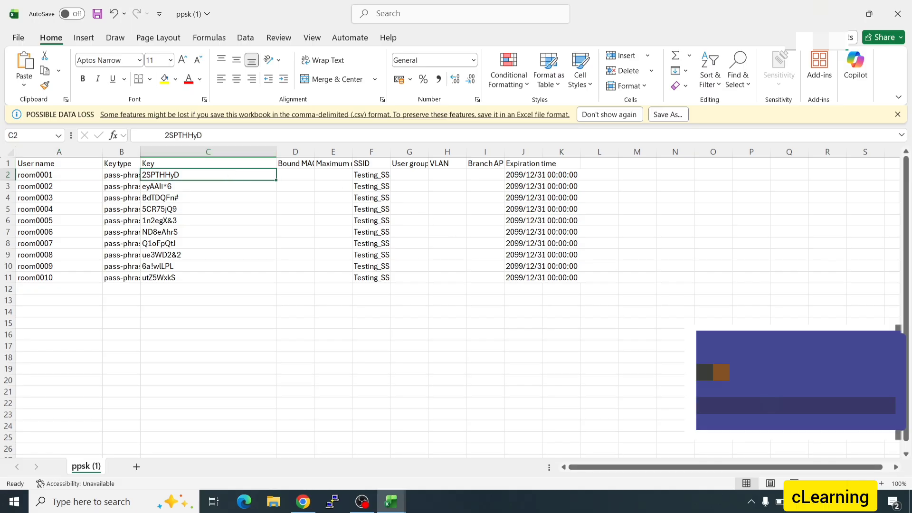
click(878, 343)
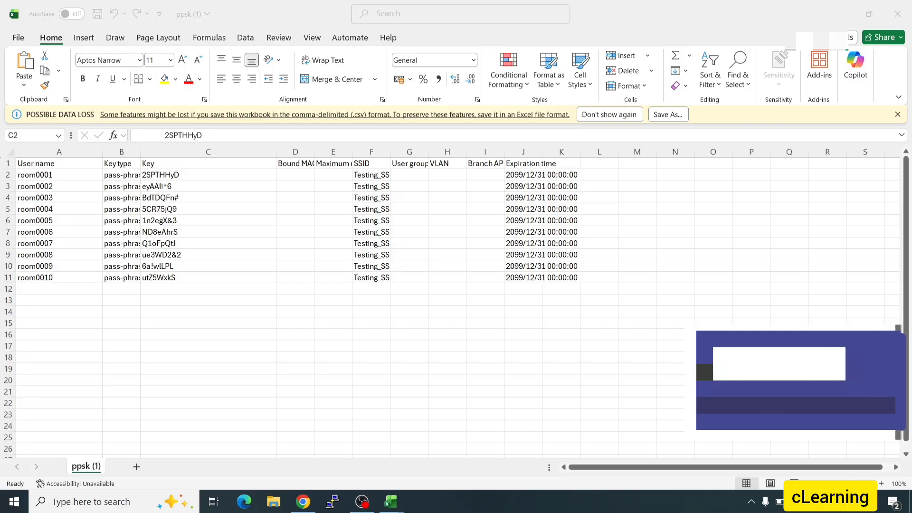
click(183, 186)
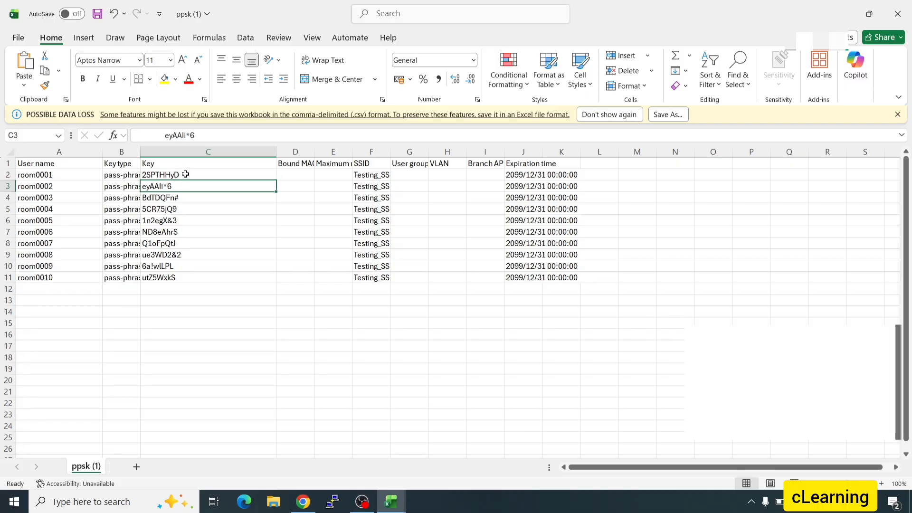
click(186, 175)
click(313, 507)
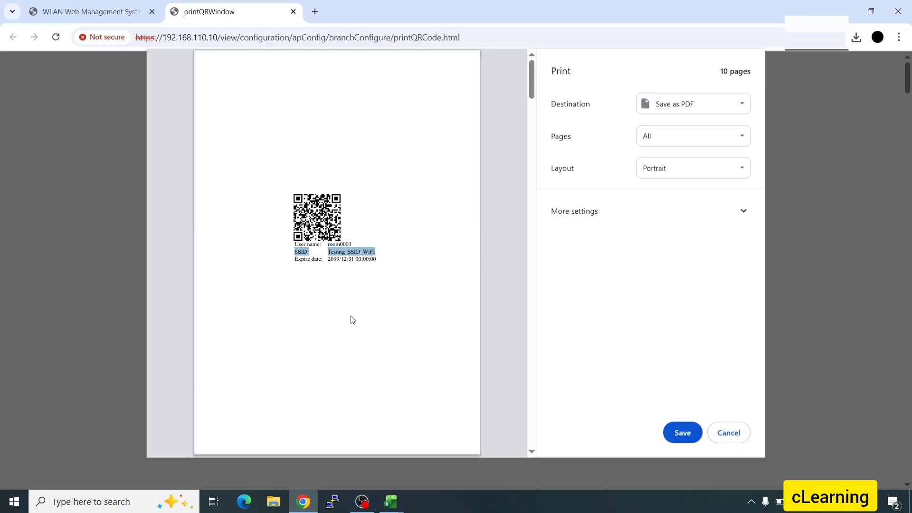
- Scroll through the QR print preview down to the last page
scroll(429, 290, down, 7)
scroll(356, 266, down, 15)
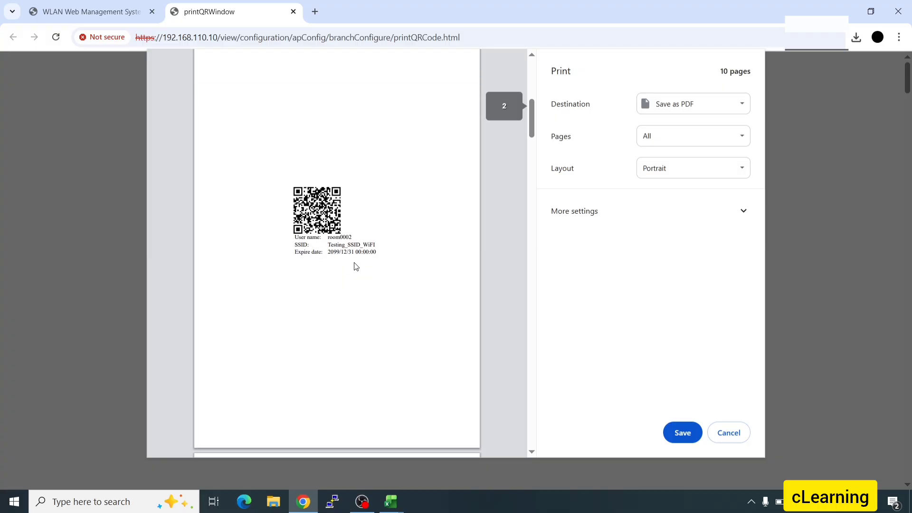
scroll(360, 284, down, 20)
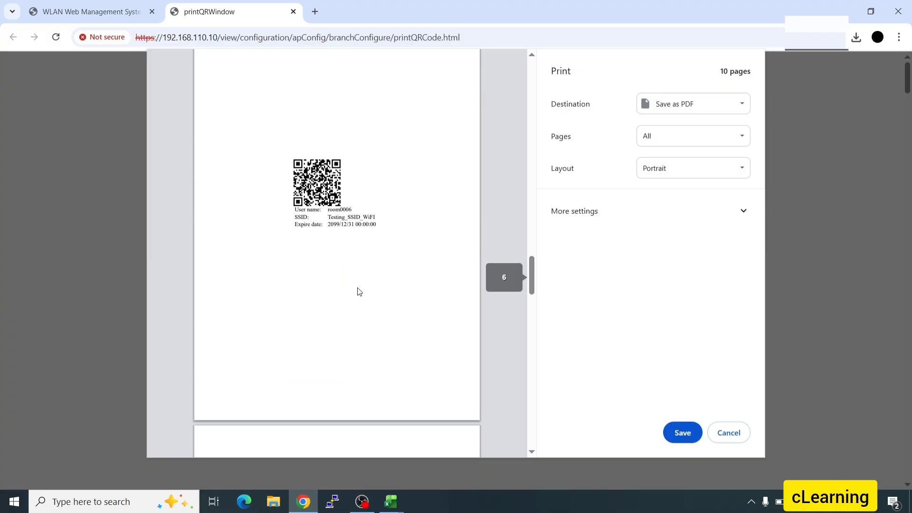
scroll(358, 307, down, 1)
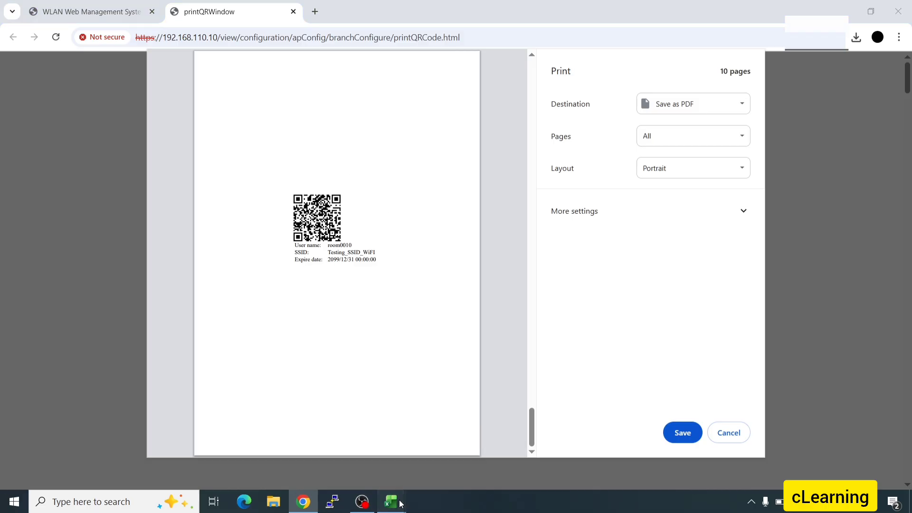
- Check the last user's key in C11, then scroll the preview back to room0001's page
mouse_move(391, 501)
click(438, 471)
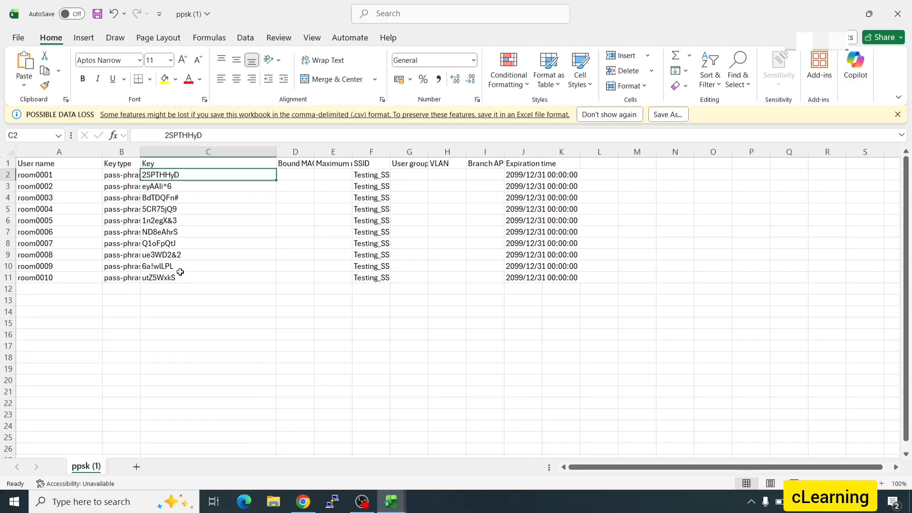
click(168, 280)
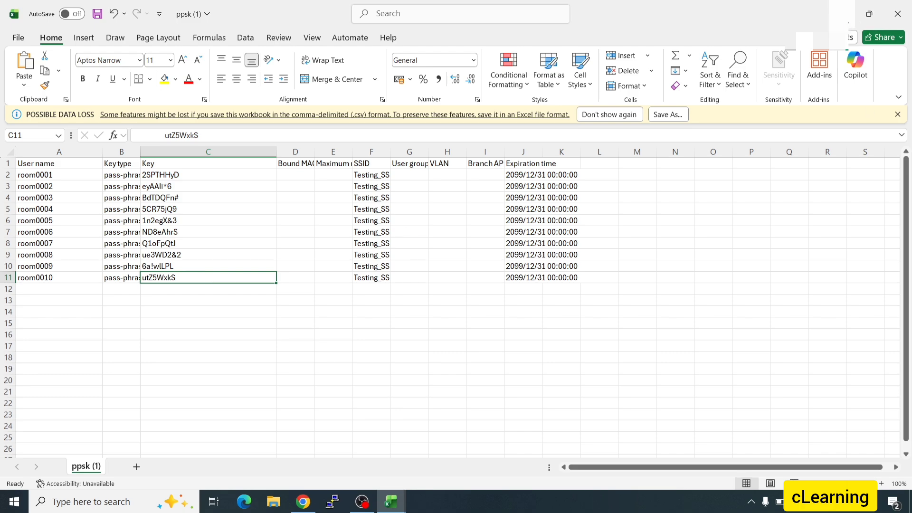
click(842, 14)
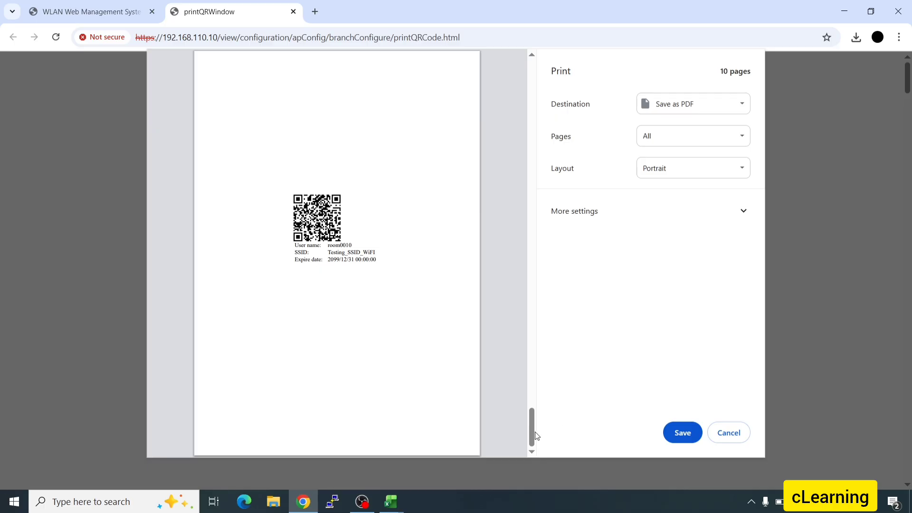
scroll(427, 392, up, 20)
scroll(431, 391, up, 20)
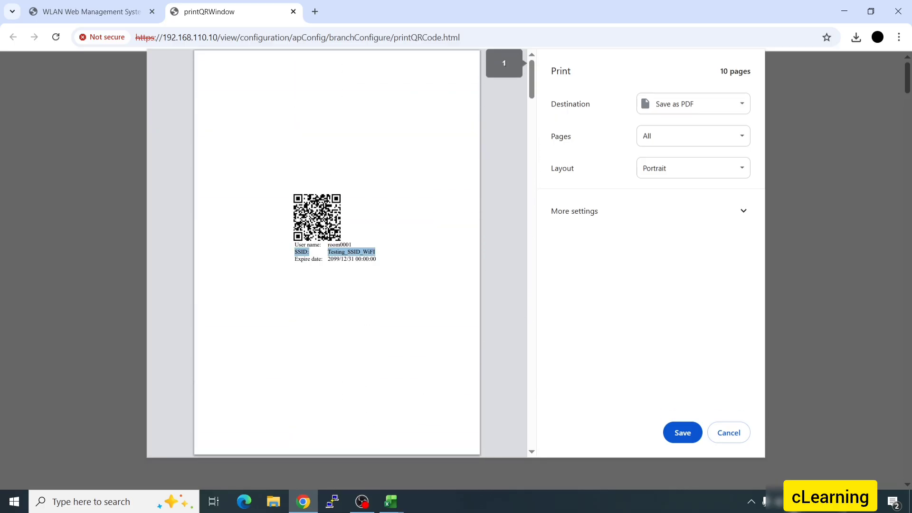
- Join Testing_SSID_WiFi from the Windows network flyout and save room0001's QR code printout as PDF
click(775, 501)
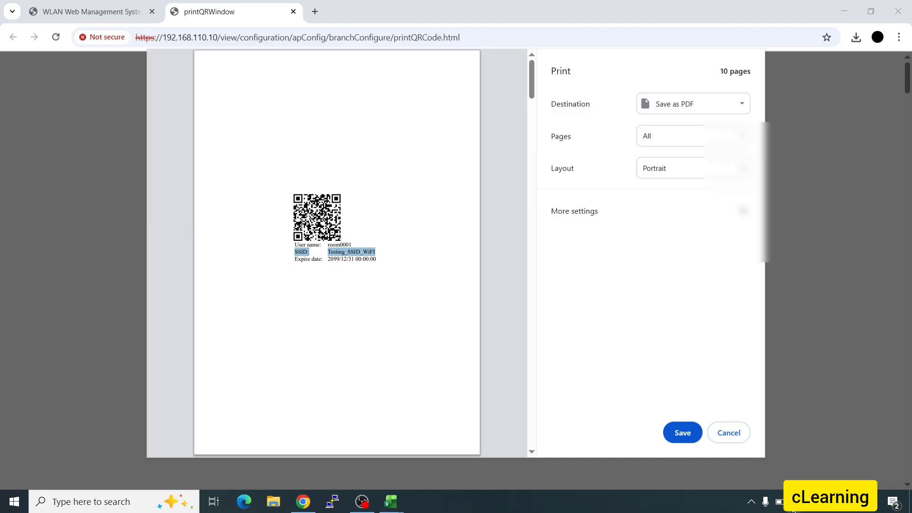
click(789, 326)
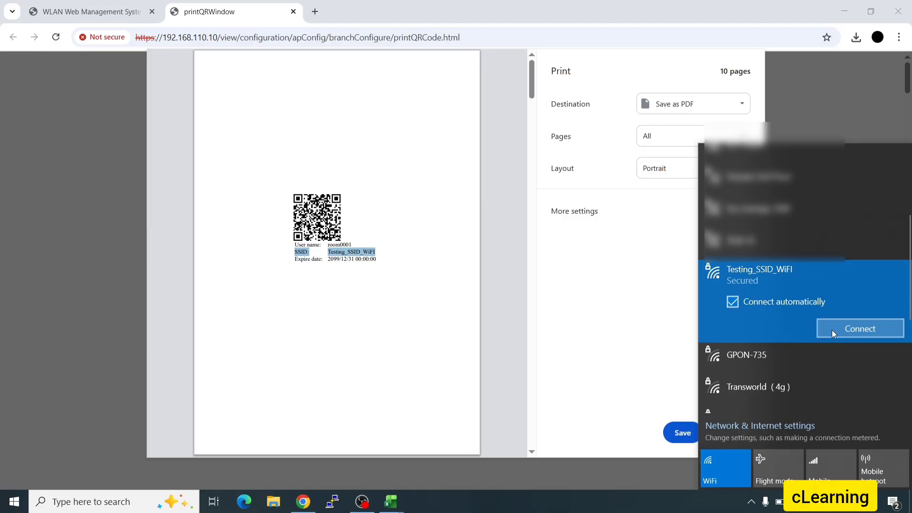
click(389, 270)
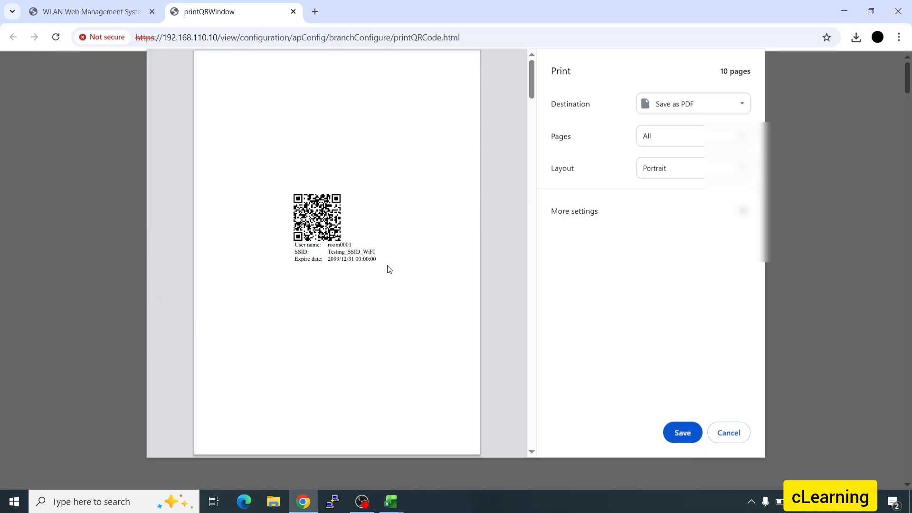
click(678, 434)
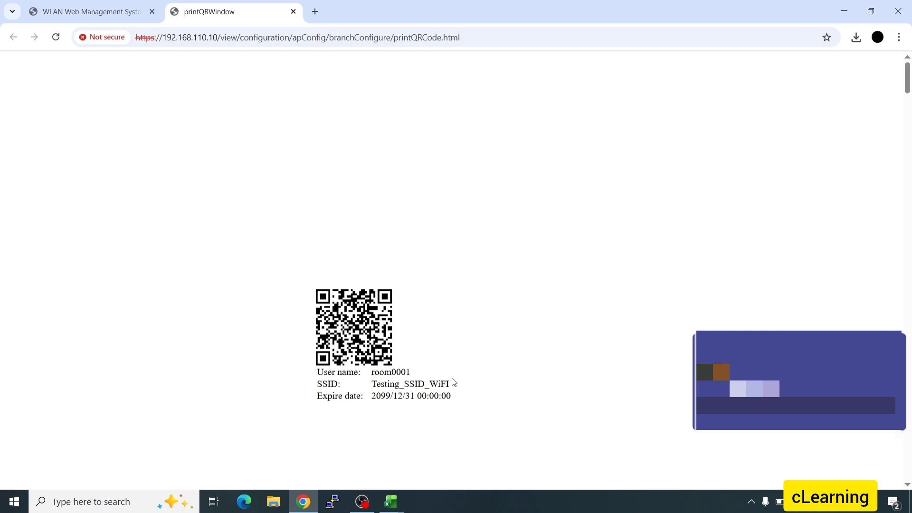
- Close the printQRWindow QR code page and return to the PPSK user list
click(93, 5)
click(205, 11)
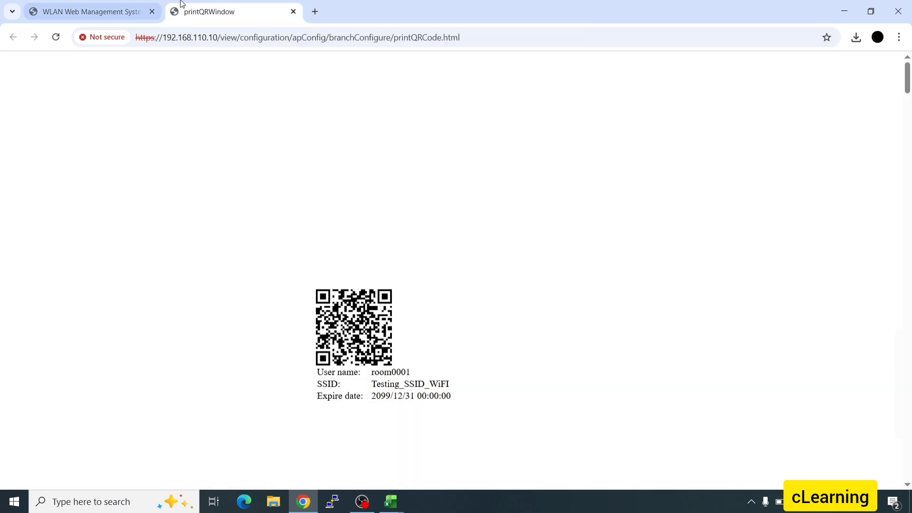
scroll(338, 334, down, 5)
key(ctrl+w)
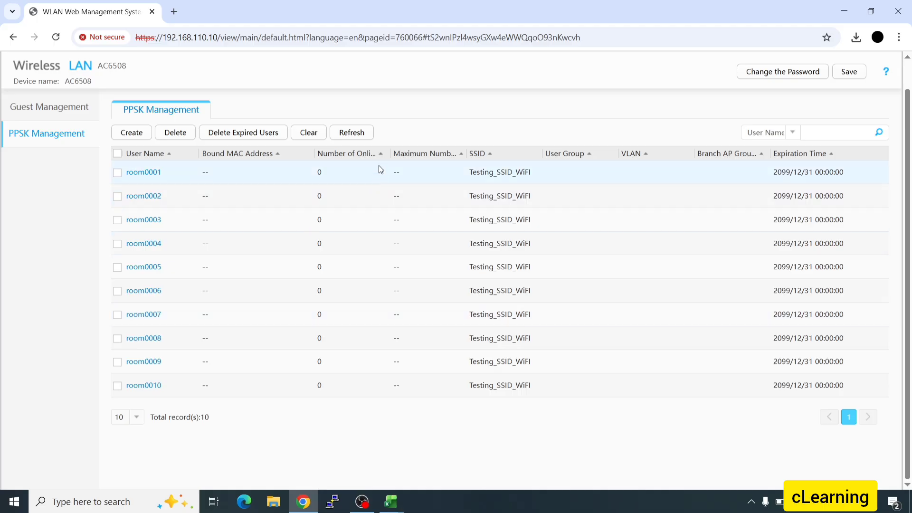
- Widen the Number of Online Devices column, highlight room0001's count, and open printQRWindow.pdf
drag(390, 153, 418, 153)
drag(322, 172, 316, 174)
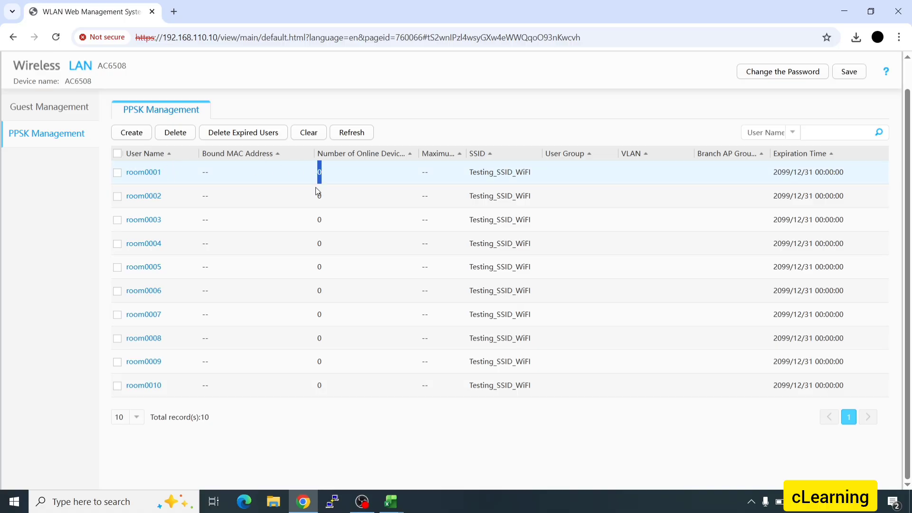
click(282, 508)
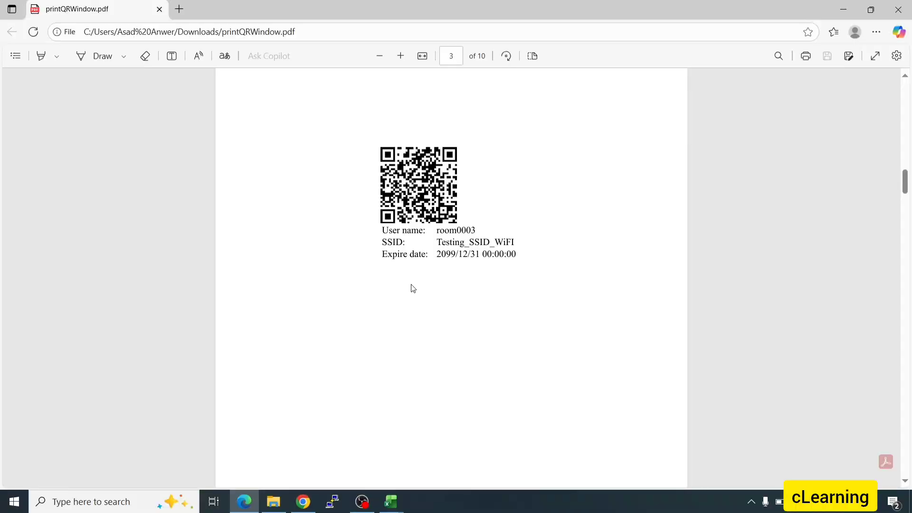
- Scroll up through printQRWindow.pdf to room0001's QR code on page 1
scroll(411, 285, up, 15)
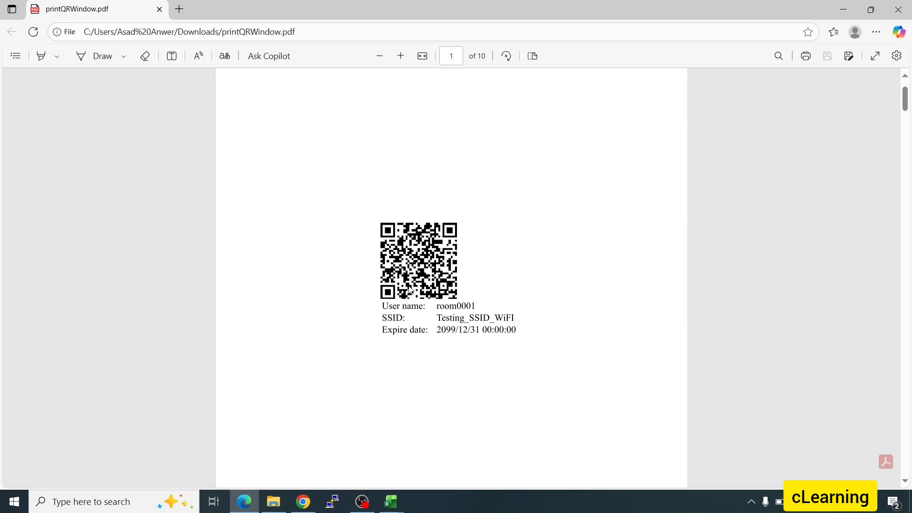
- Dismiss the System timeout notice and sign back in with the saved username and account password
click(303, 502)
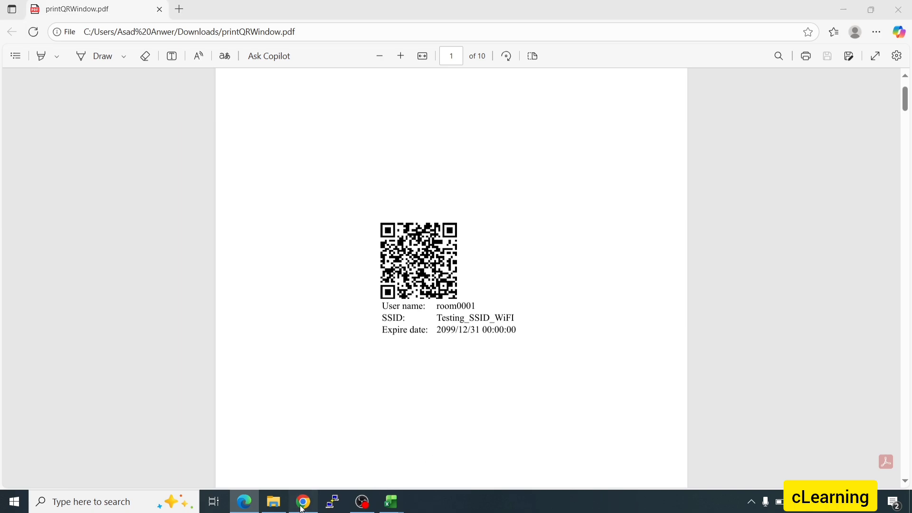
click(461, 300)
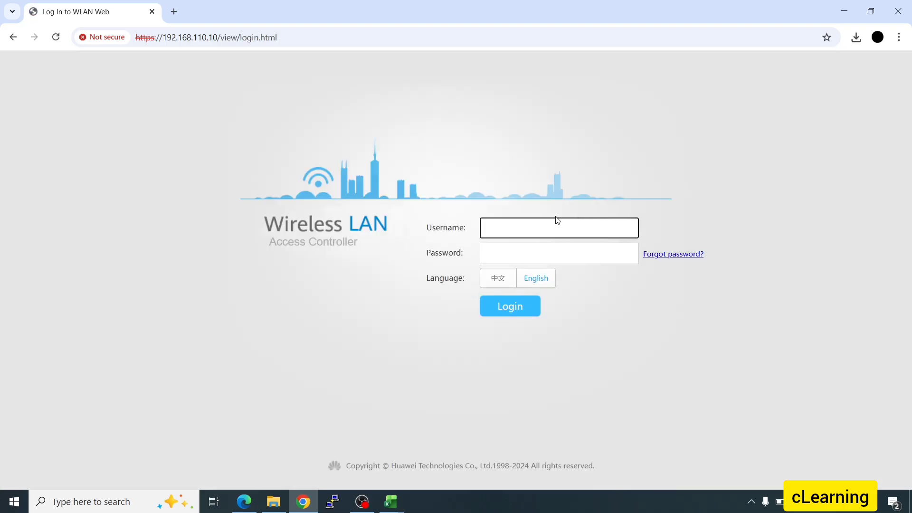
click(546, 233)
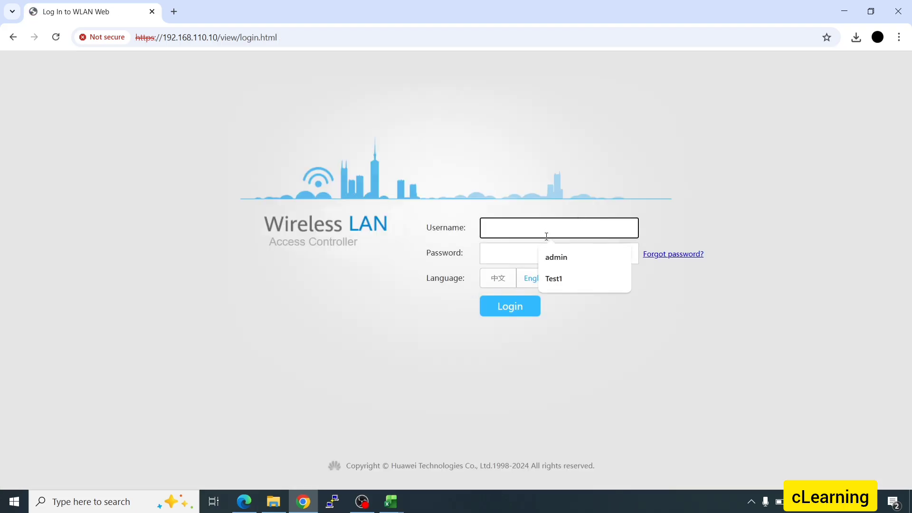
click(574, 277)
click(498, 253)
text(••)
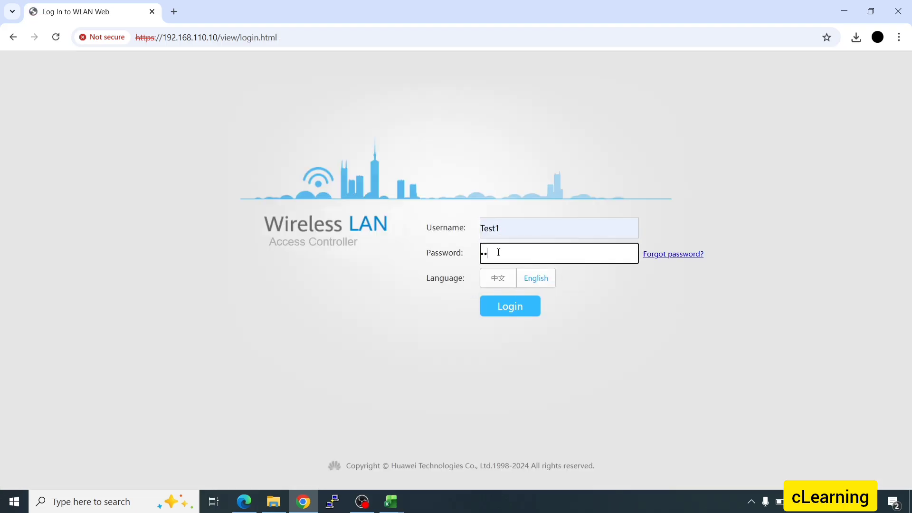
text(••••••••)
key(Return)
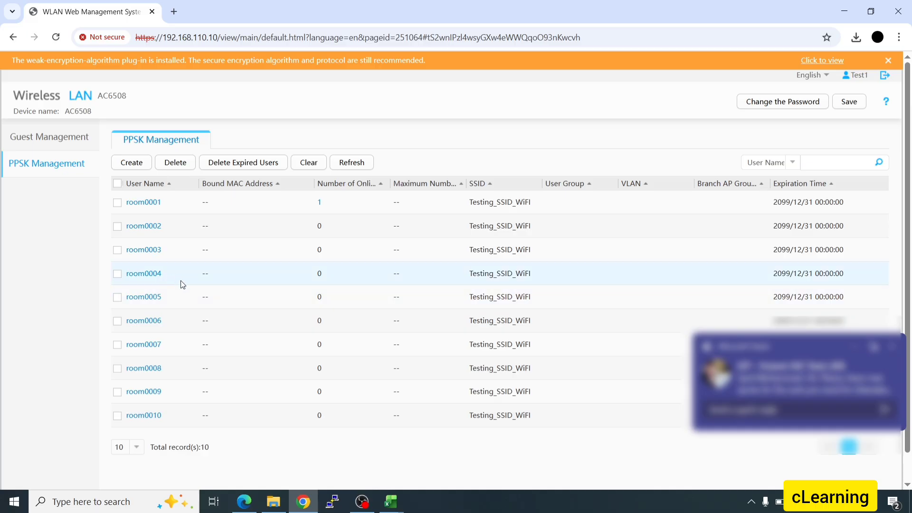
- Look up room0004's key in cell C5 of the ppsk (1) spreadsheet
drag(162, 273, 130, 281)
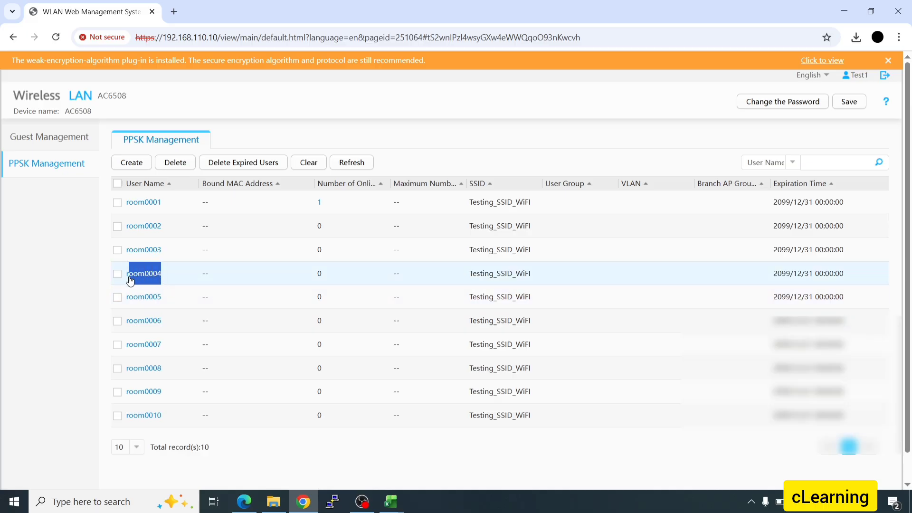
click(391, 501)
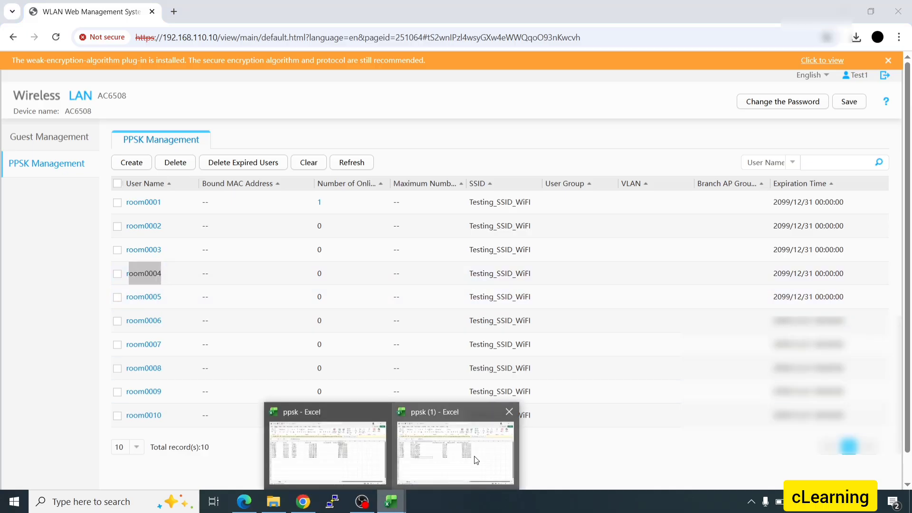
click(478, 452)
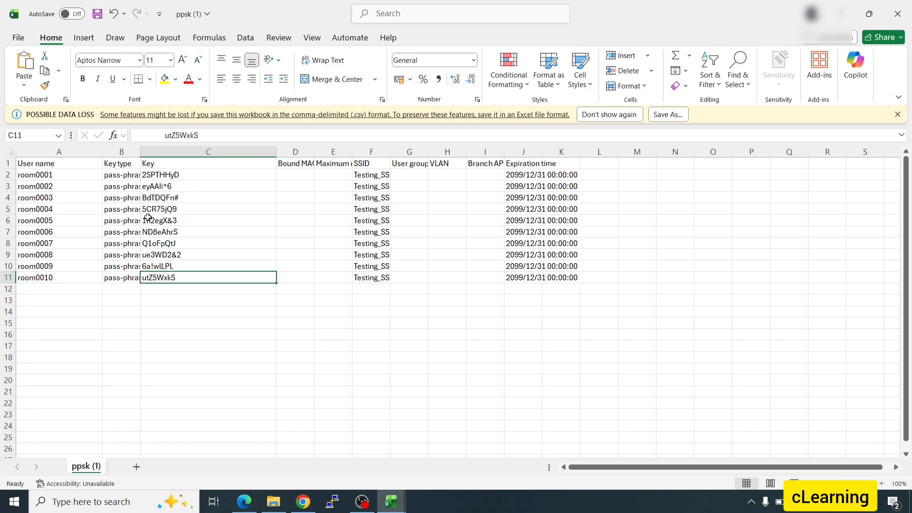
click(151, 210)
- Minimize Excel and open room0001's Modify User dialog in the PPSK list
click(842, 13)
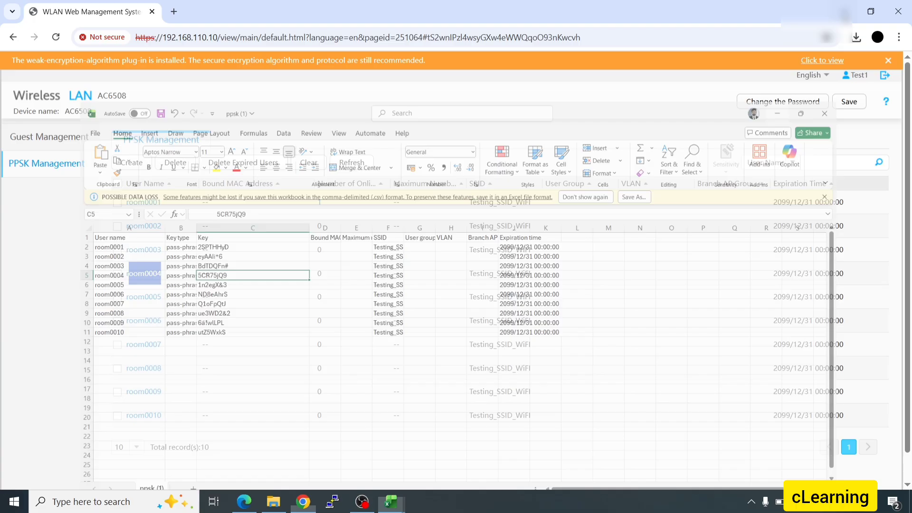
click(415, 285)
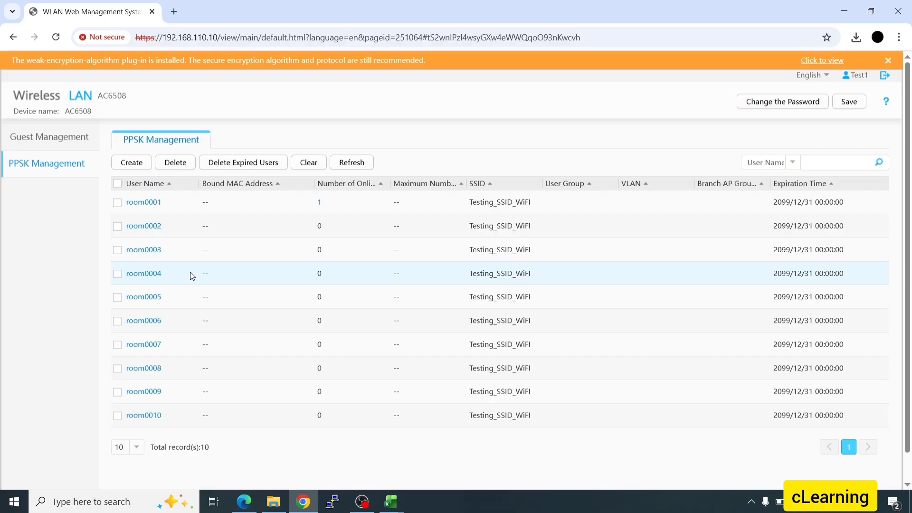
click(151, 203)
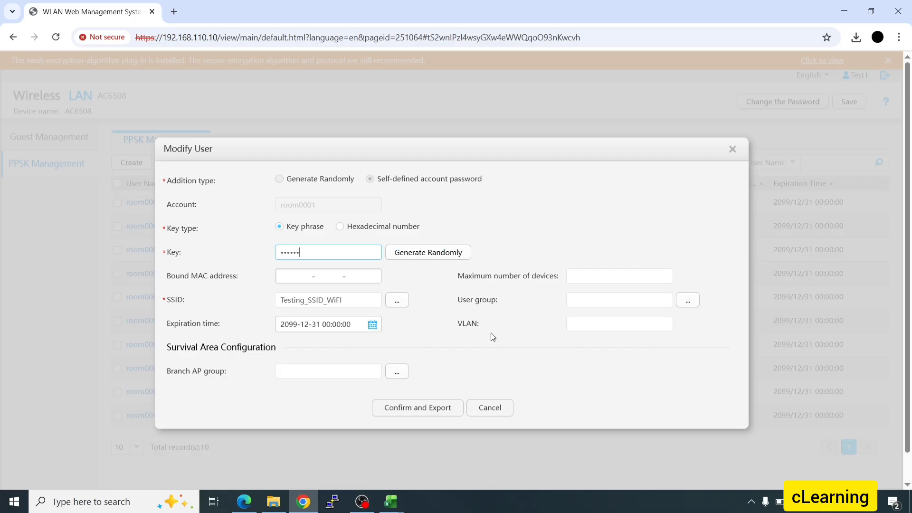
- Cancel the room0001 edit, refresh the list, and create a user with a self-defined account and key
click(472, 403)
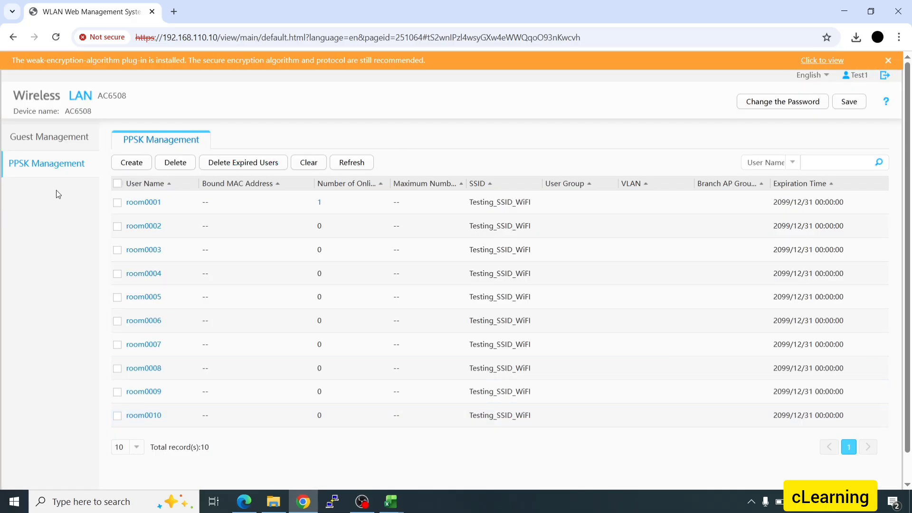
click(55, 165)
click(132, 162)
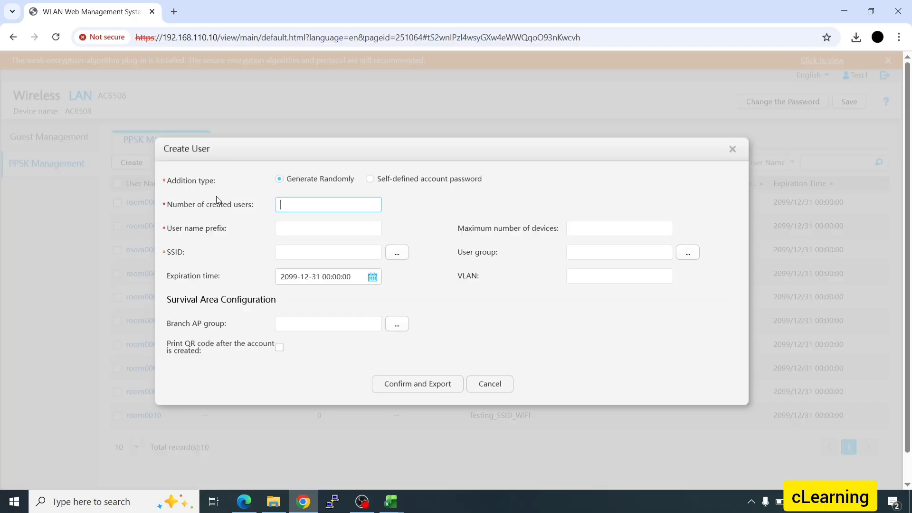
click(370, 179)
- Enter the account name room11 and its key
click(326, 208)
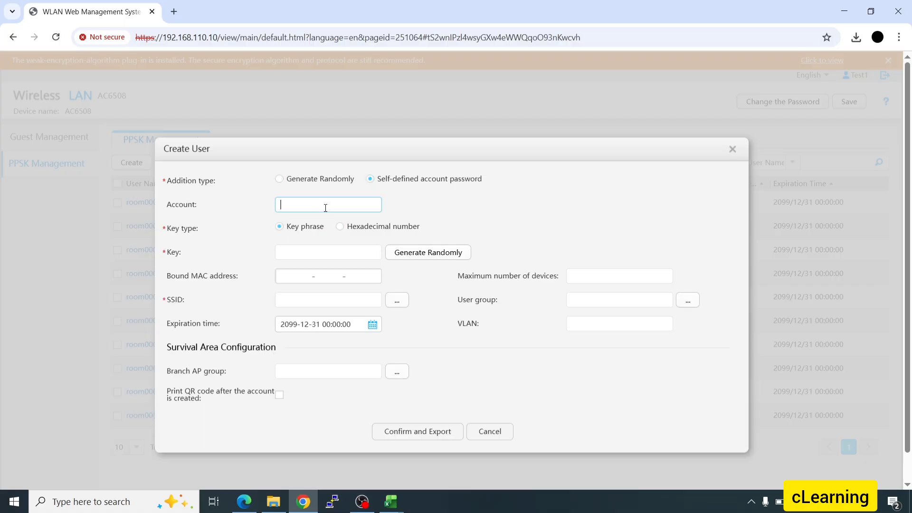
text(romm)
key(BackSpace)
text(m)
click(342, 248)
text(1)
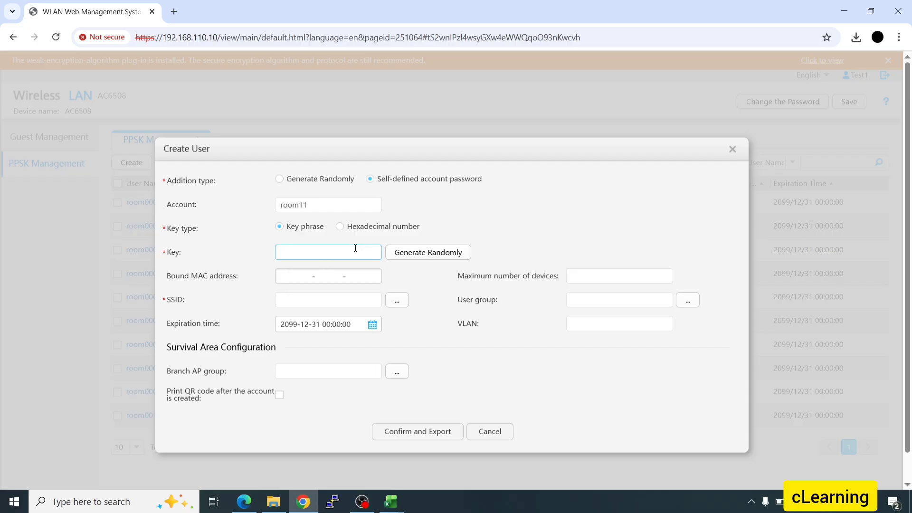
text(2•••••••••)
- Assign Testing_SSID_WiFi as the SSID, then confirm and export the room11 user
click(401, 305)
click(377, 283)
click(427, 354)
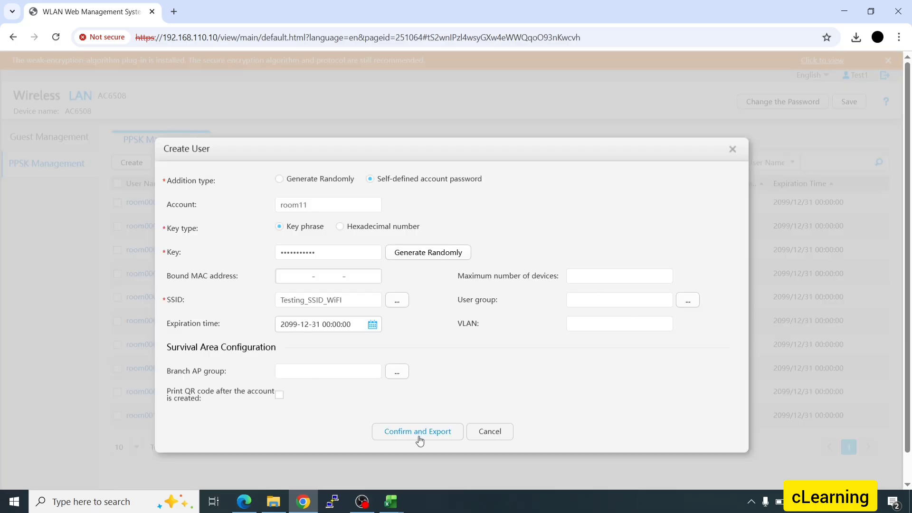
click(393, 433)
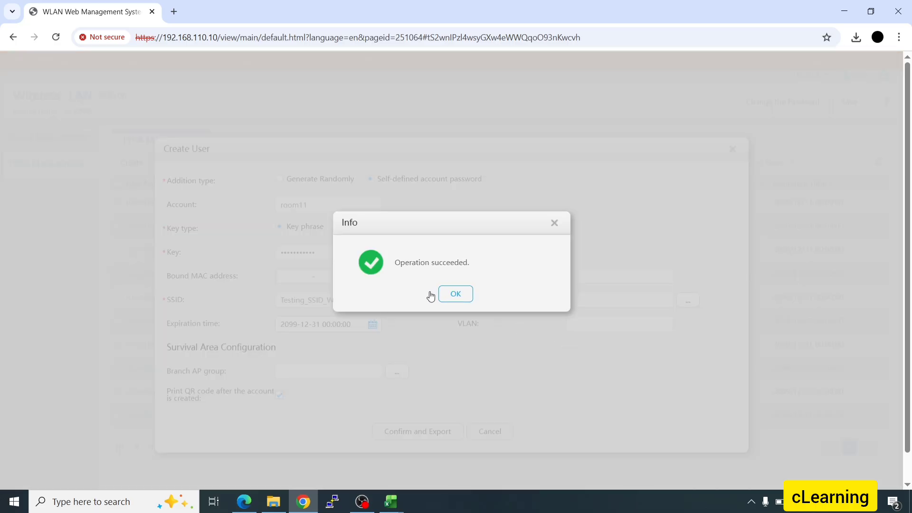
- Acknowledge room11's successful creation and open the downloaded ppsk (2).csv
click(454, 297)
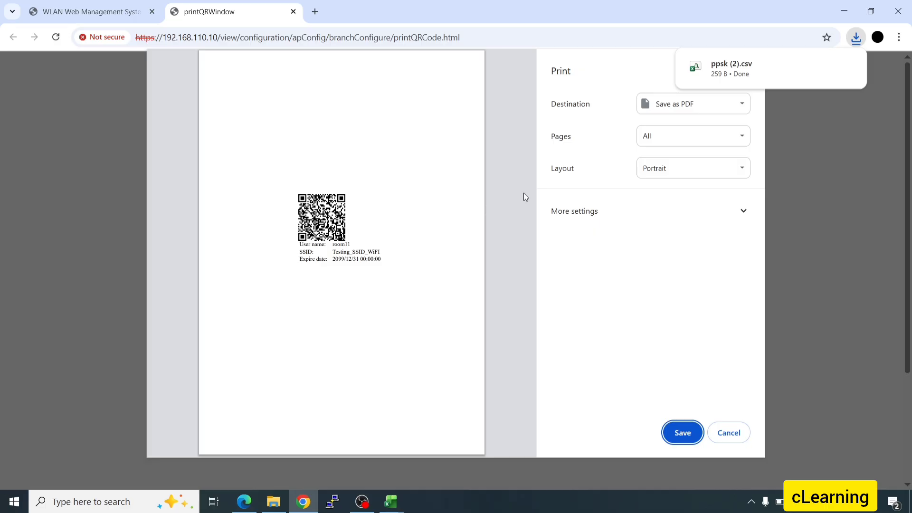
click(759, 66)
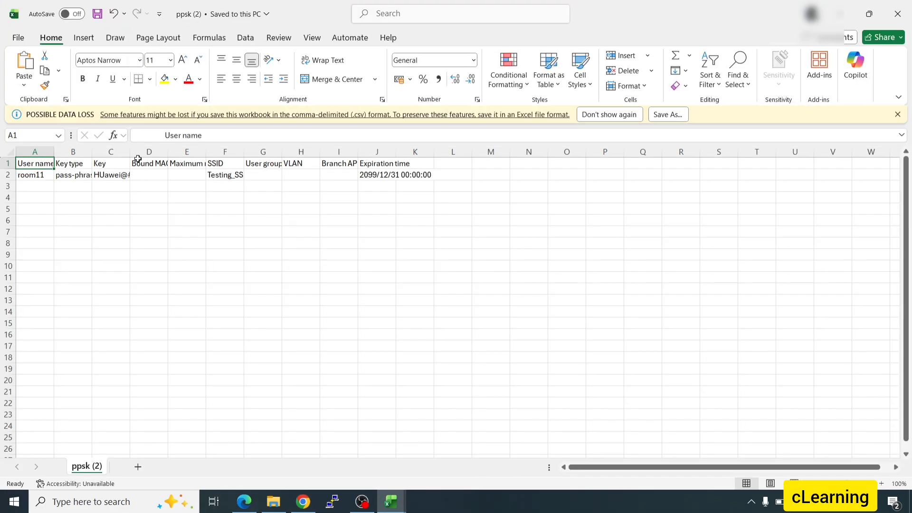
- Widen column C to 26 to read full keys like C2, then return to room11's print preview
drag(130, 152, 206, 153)
click(133, 175)
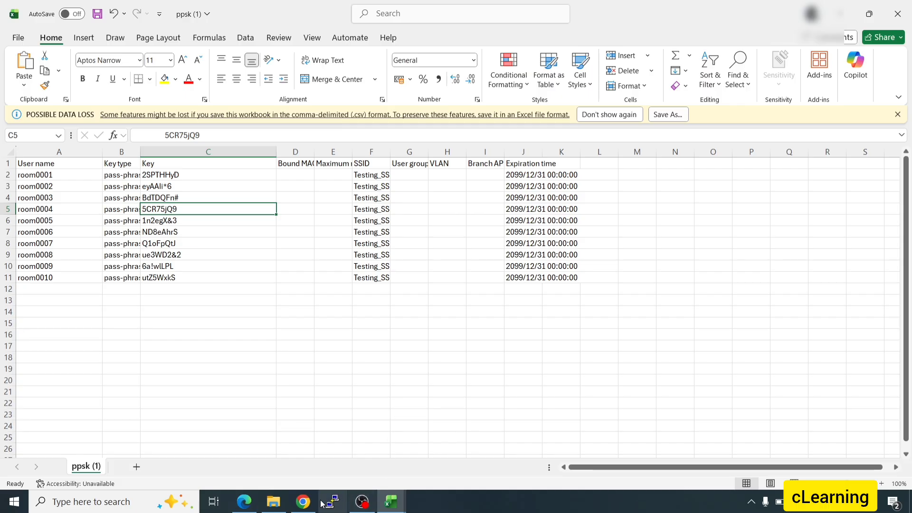
click(303, 502)
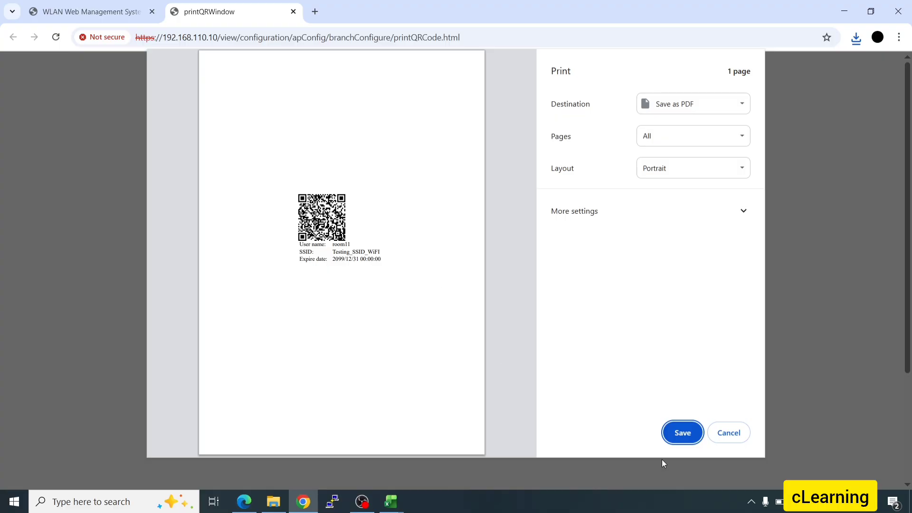
- Cancel room11's QR print preview and widen the Maximum Number of Devices column in the PPSK table
click(745, 430)
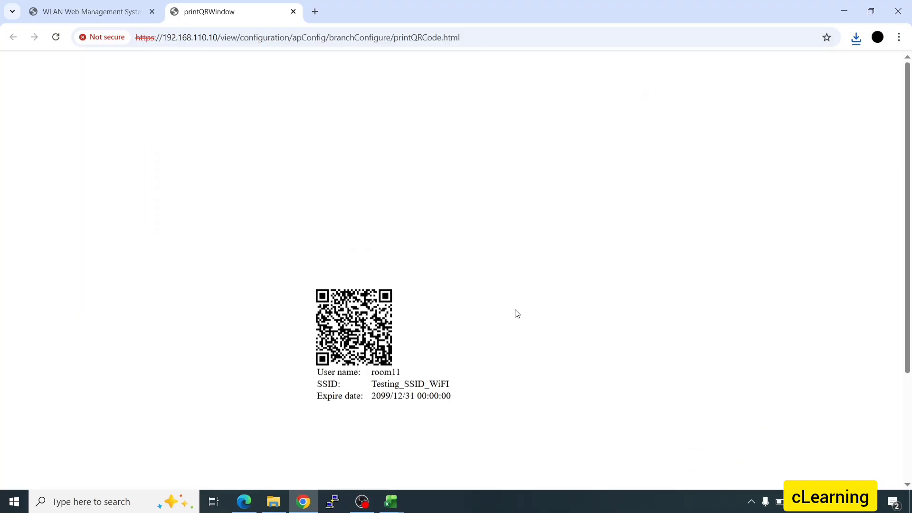
click(81, 11)
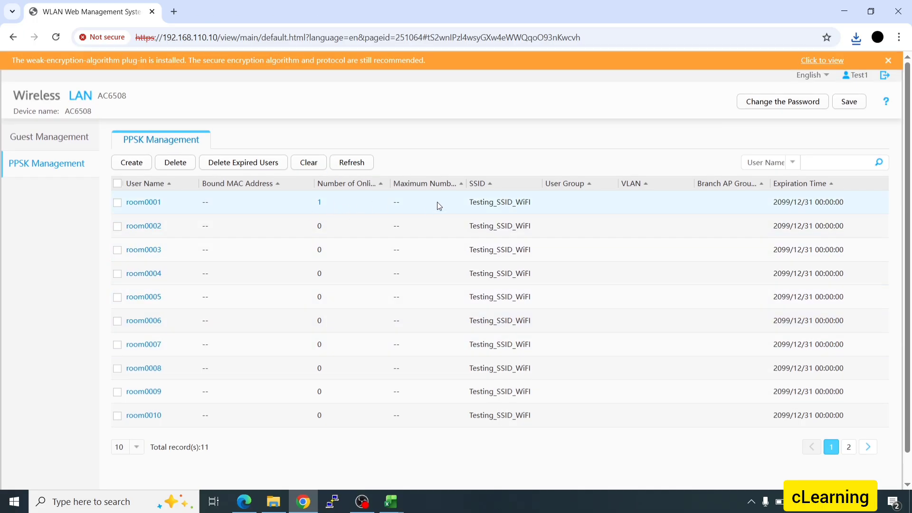
drag(466, 184, 540, 187)
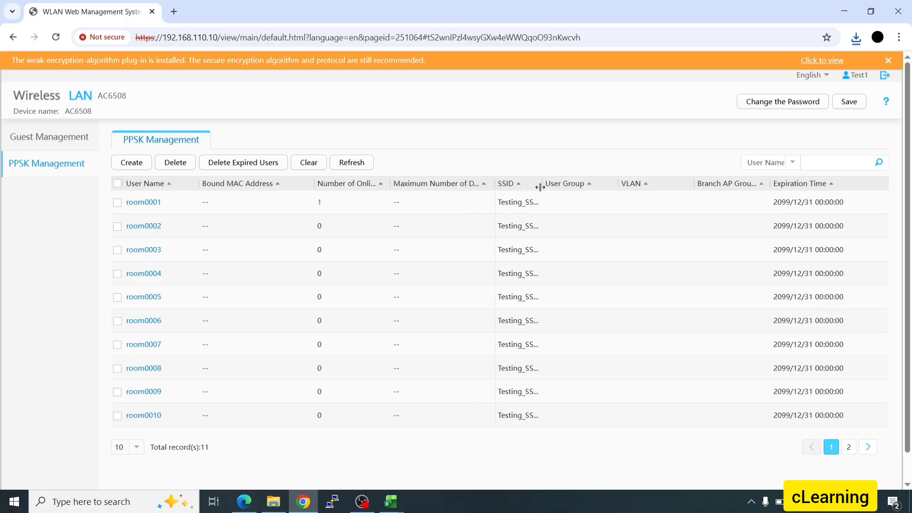
- Set room0001's maximum number of devices to 5, confirm and export, and accept the messages
click(146, 208)
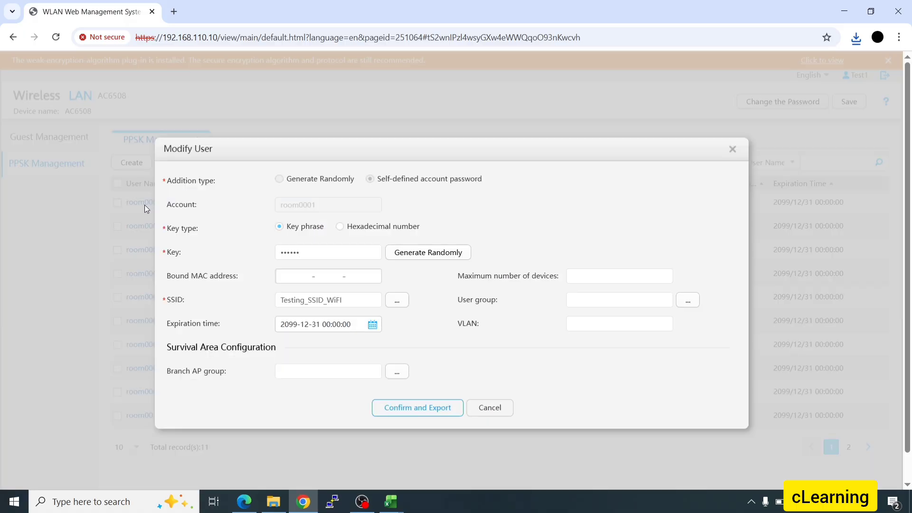
click(614, 280)
text(5)
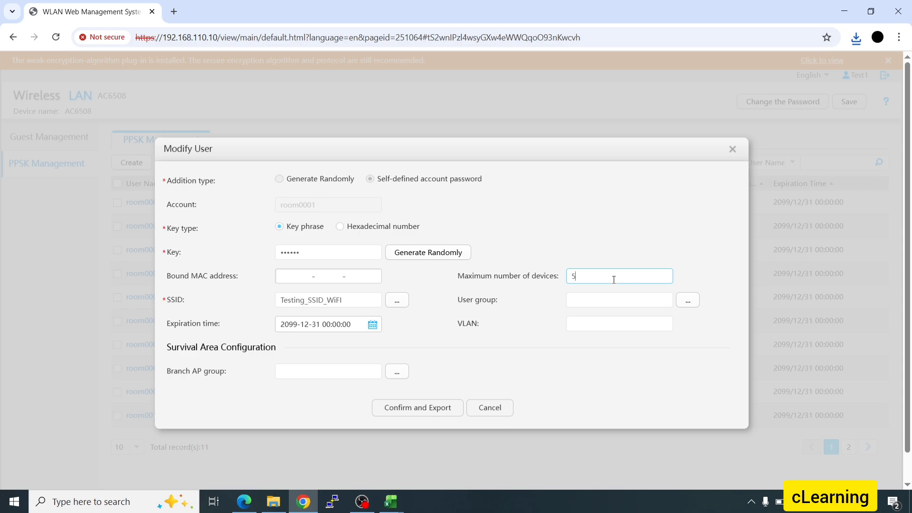
click(418, 407)
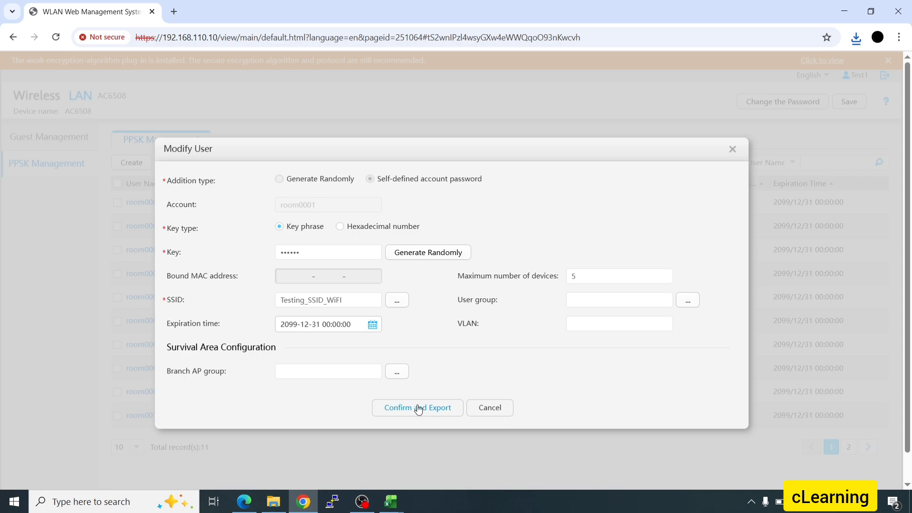
click(430, 305)
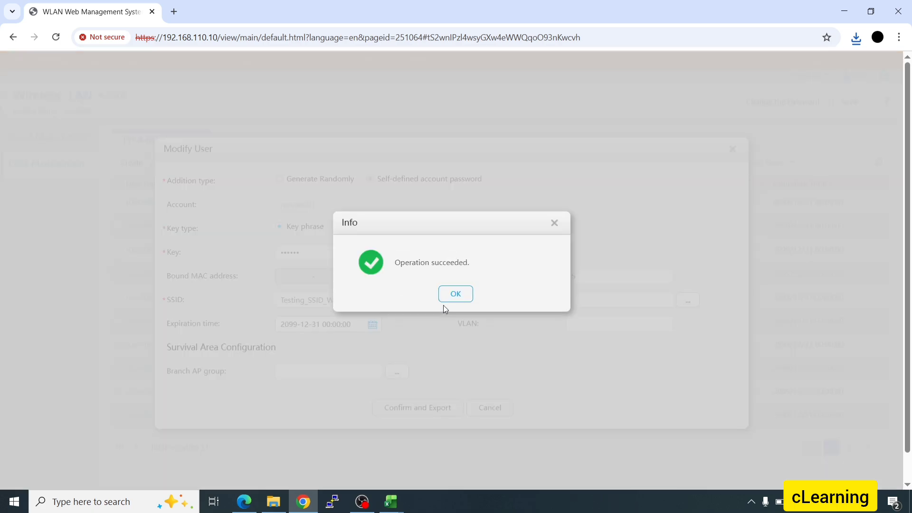
click(455, 298)
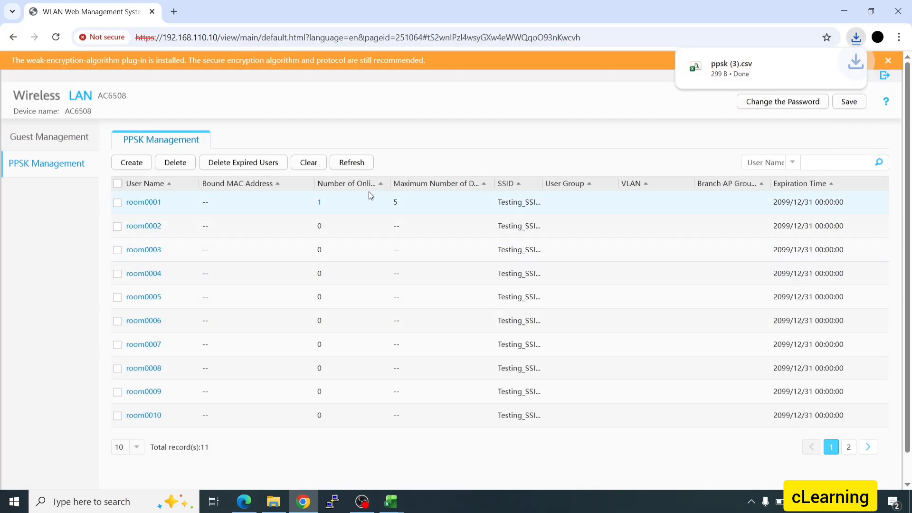
- Highlight room0001's new device limit of 5 and its user name in the list
double_click(395, 202)
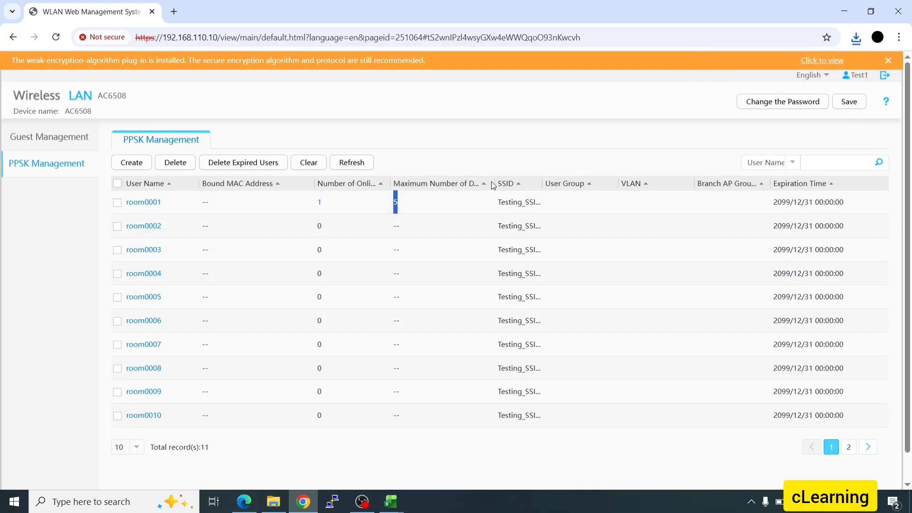
drag(494, 185, 537, 183)
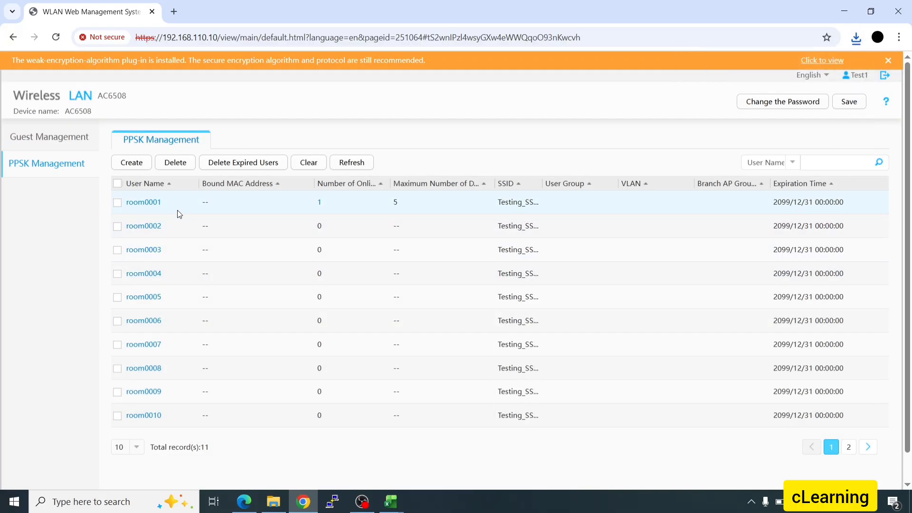
drag(140, 207, 127, 212)
click(331, 200)
mouse_move(390, 502)
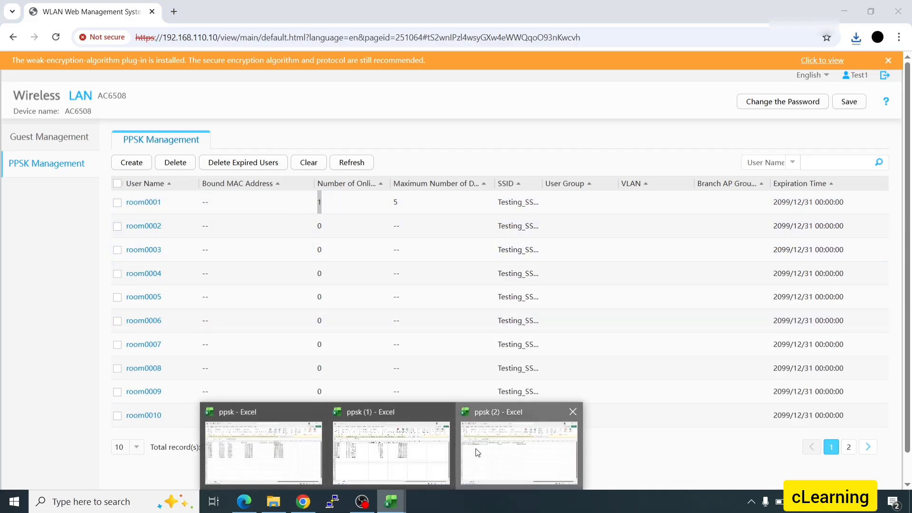
click(391, 451)
click(173, 174)
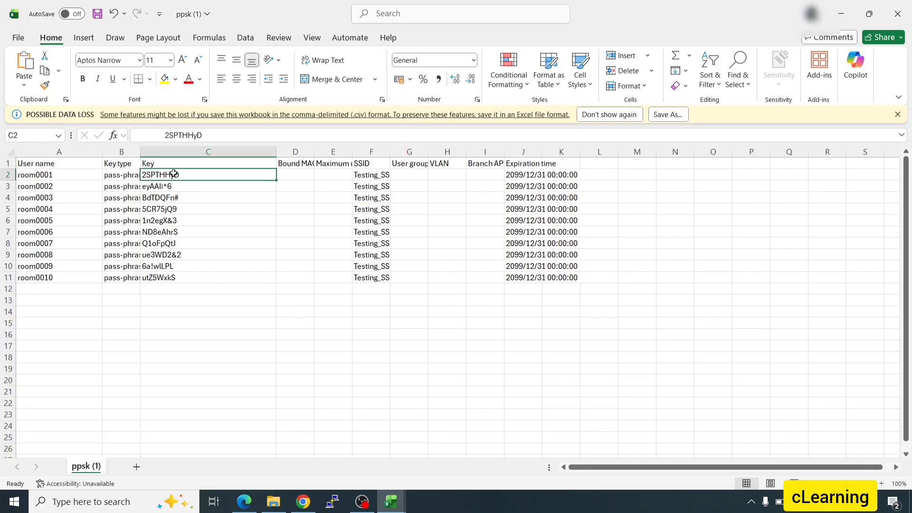
click(841, 14)
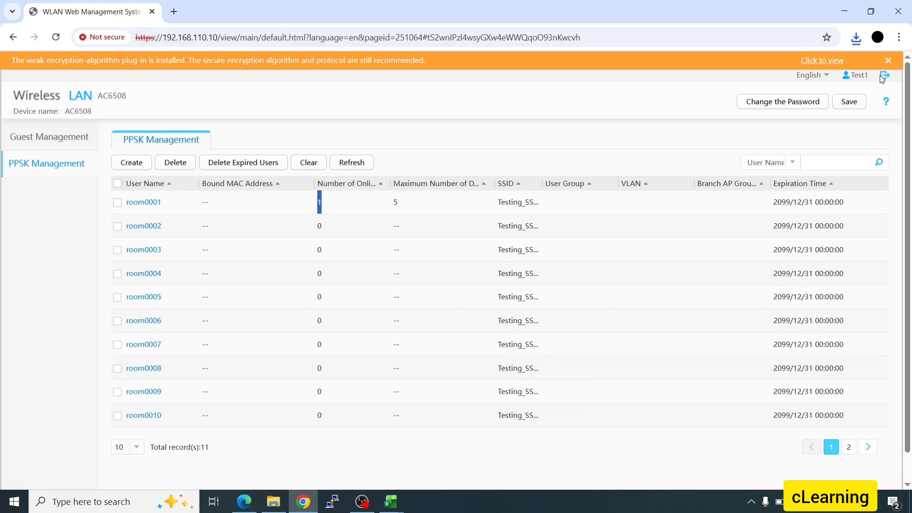
- Save the AC6508 configuration, then sign out using Save and Quit
click(850, 102)
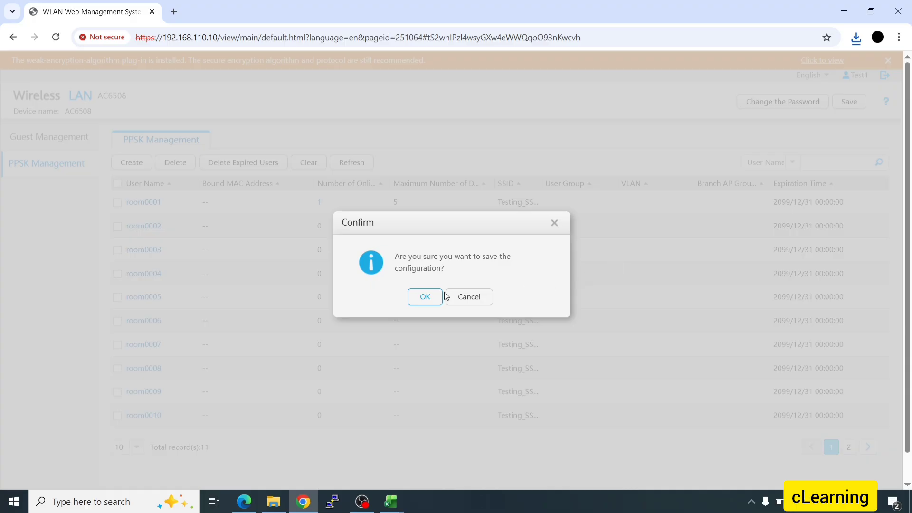
click(421, 296)
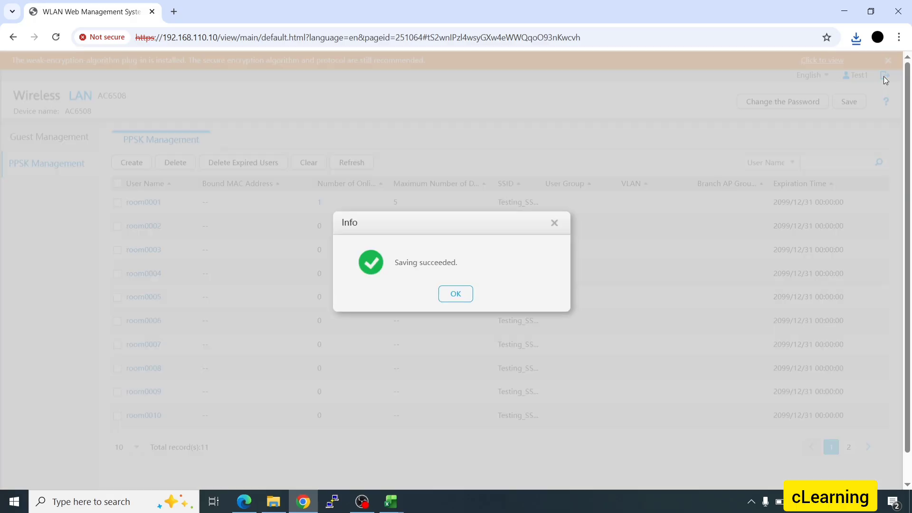
click(453, 300)
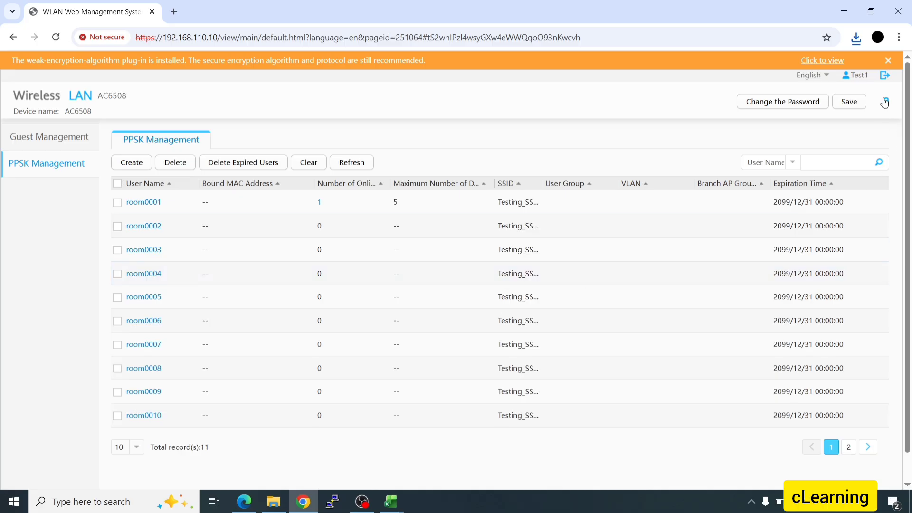
click(887, 80)
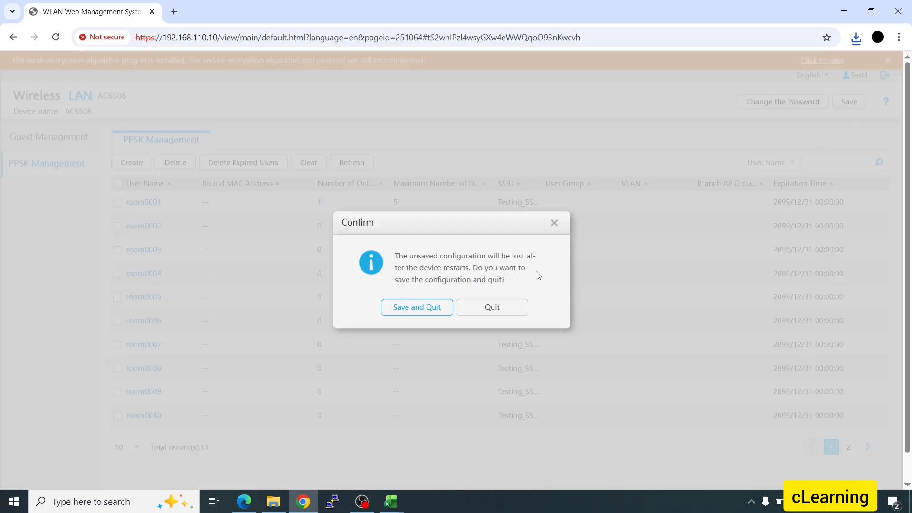
click(438, 313)
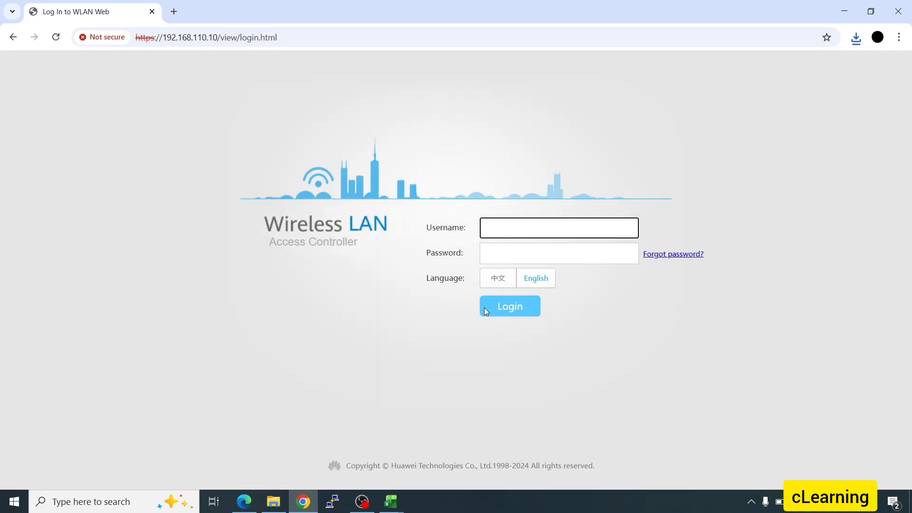
- Log in as user admin, re-entering the password after the login-failed message
click(492, 232)
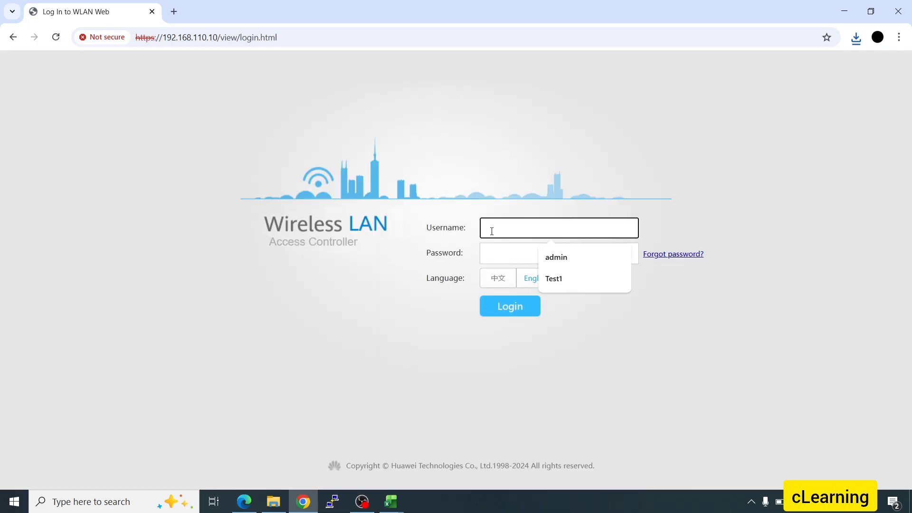
text(admin)
key(Tab)
text(ad)
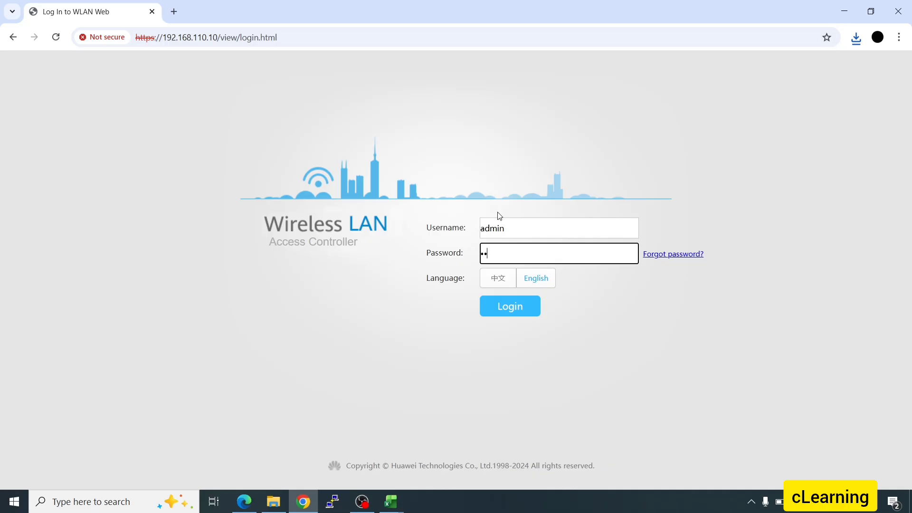
key(Return)
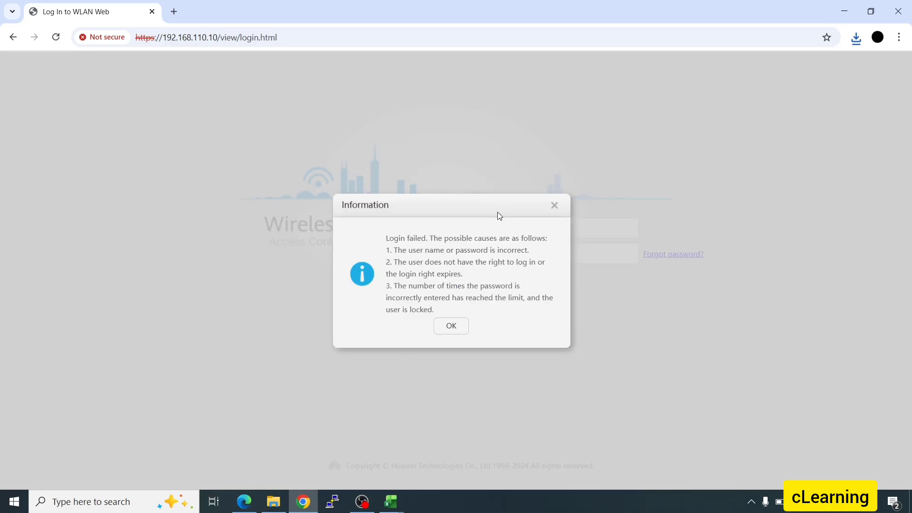
click(458, 328)
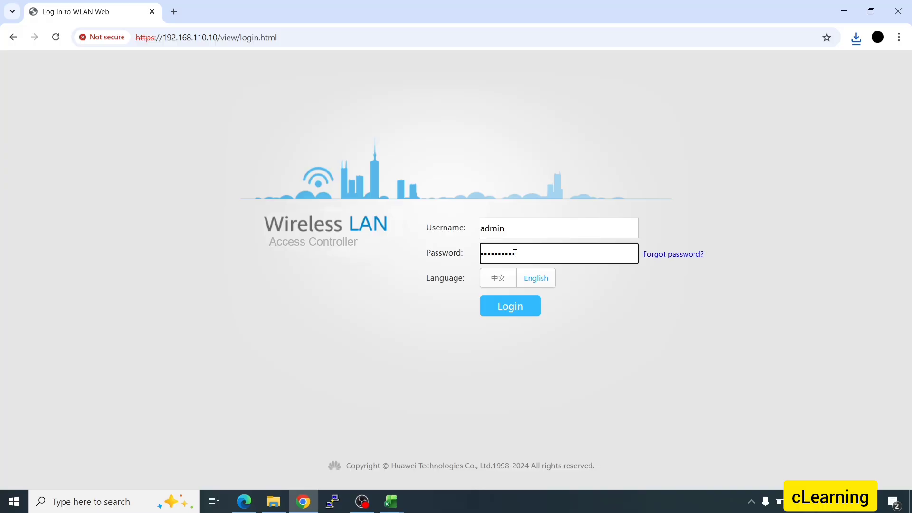
key(Return)
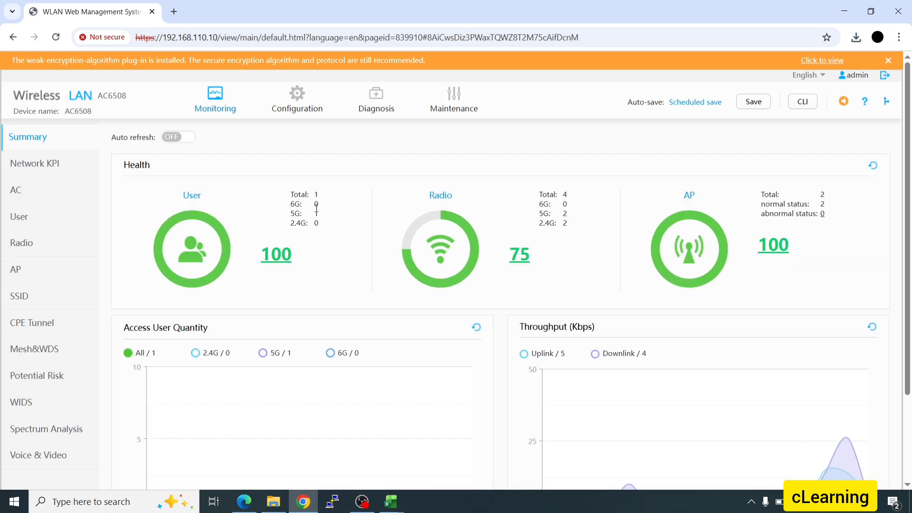
- Check the 1-user total, then view the User List showing room0001 on Lab Room at 5G
drag(317, 195, 315, 213)
scroll(326, 237, down, 2)
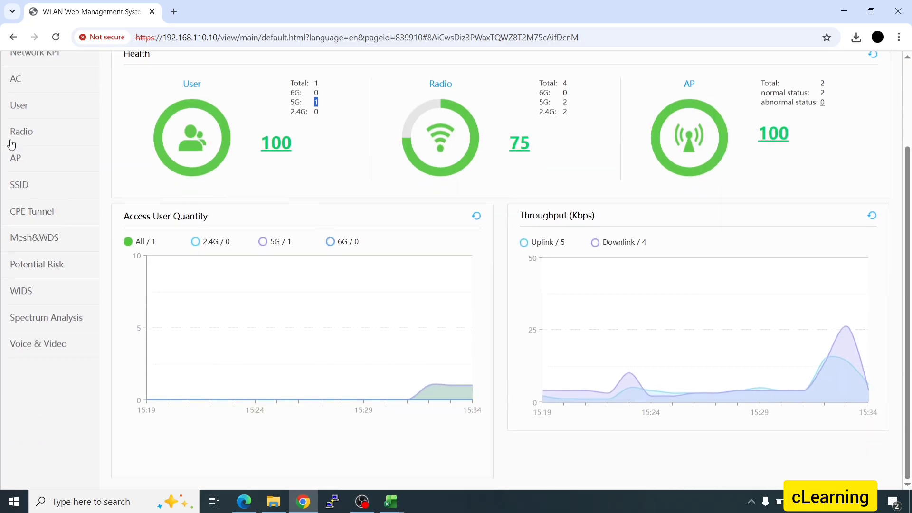
click(18, 114)
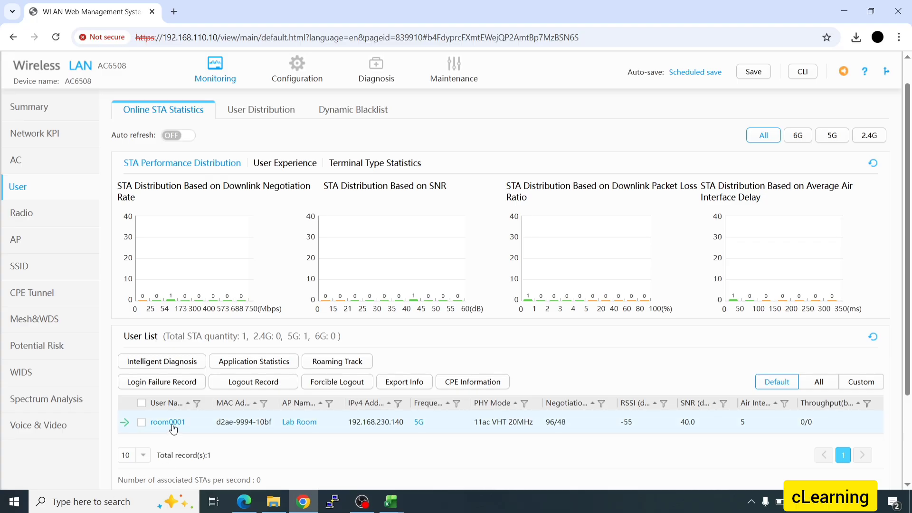
drag(213, 403, 232, 403)
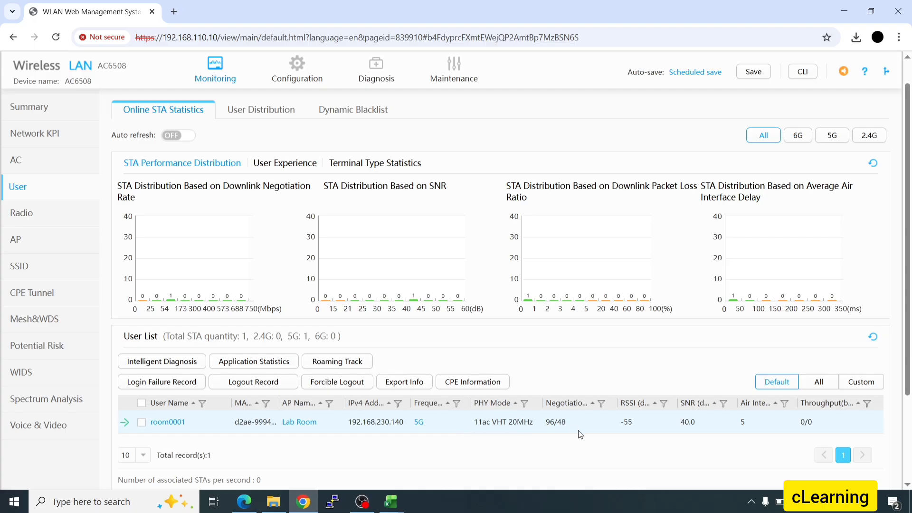
scroll(395, 394, down, 3)
scroll(380, 332, up, 4)
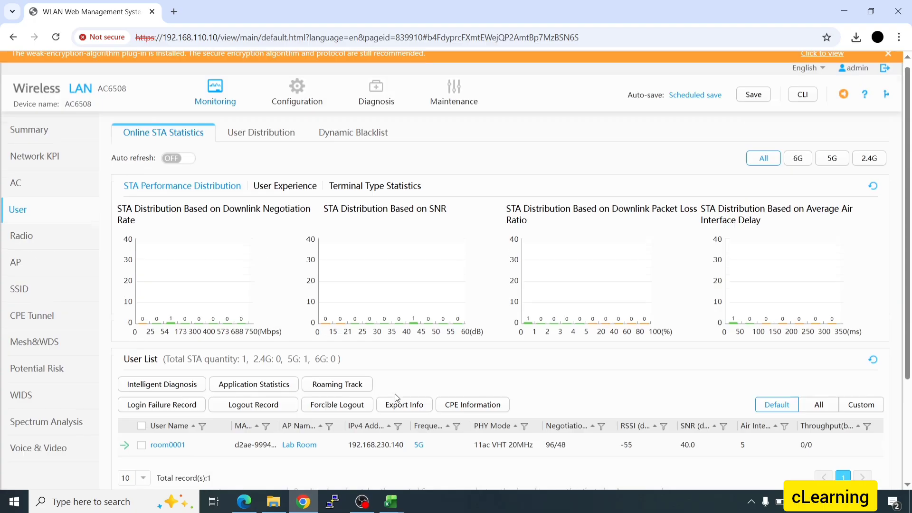